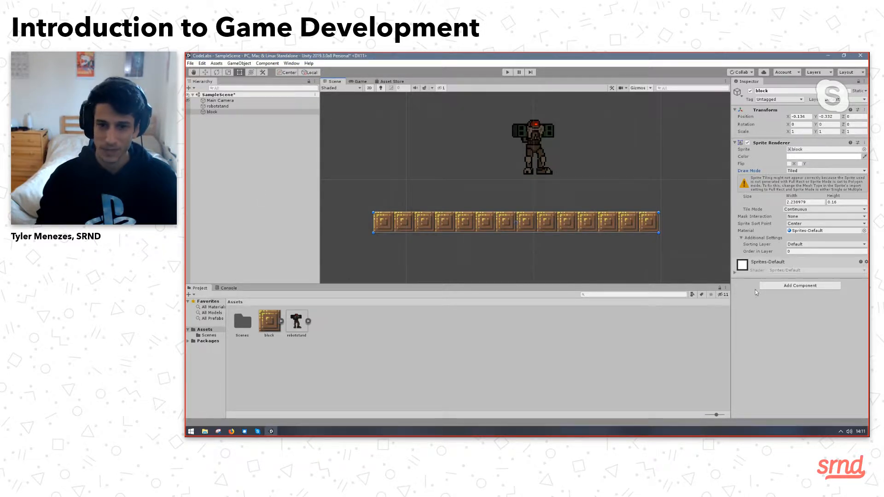
# Move the robot sprite to about X -0.187, Y 0.271 and add a Rigidbody 2D component to it.
pyautogui.click(543, 169)
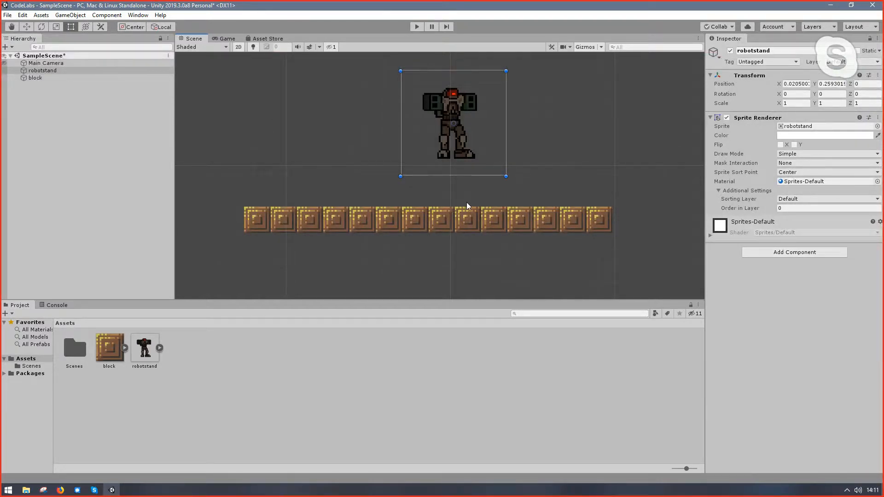
pyautogui.moveTo(430, 120); pyautogui.dragTo(395, 118)
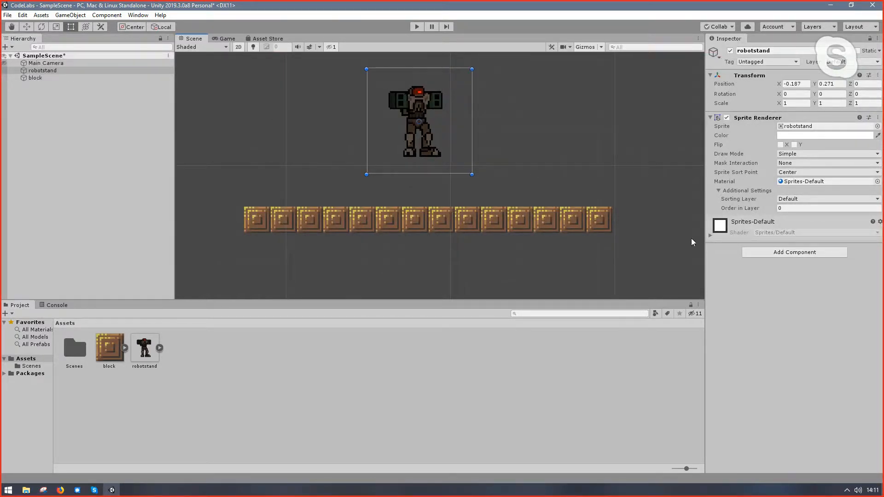
pyautogui.click(788, 252)
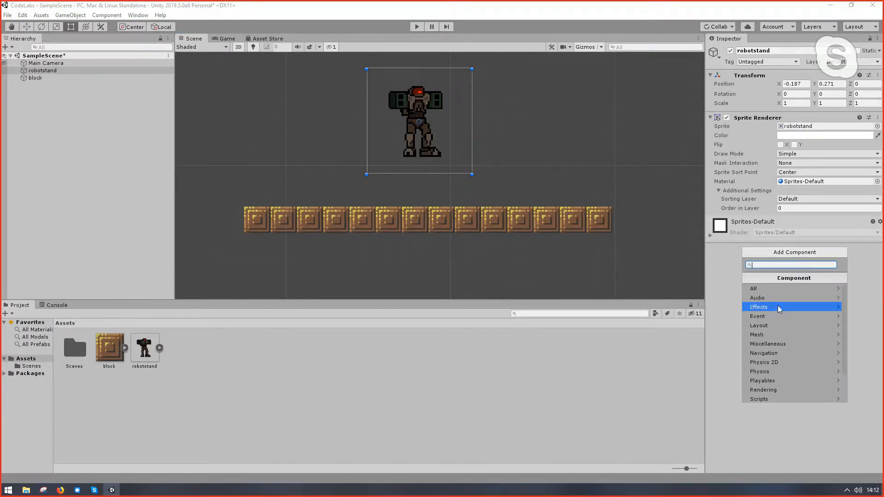
pyautogui.click(775, 363)
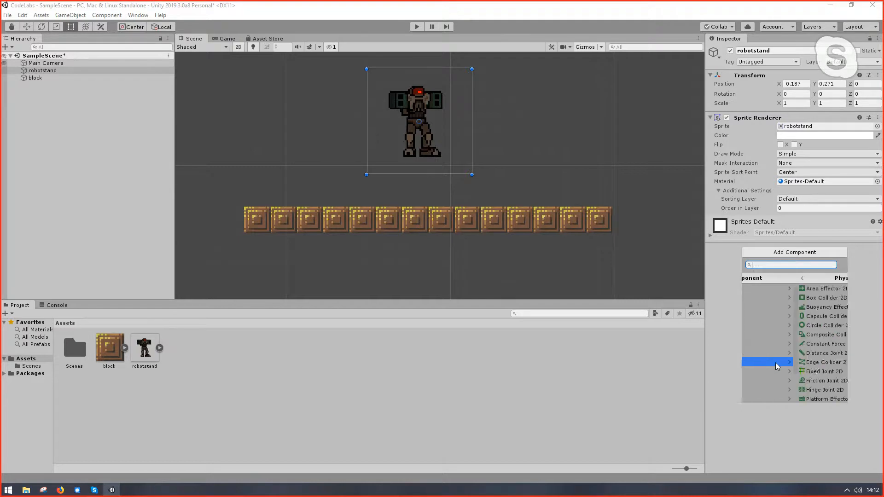
pyautogui.click(746, 279)
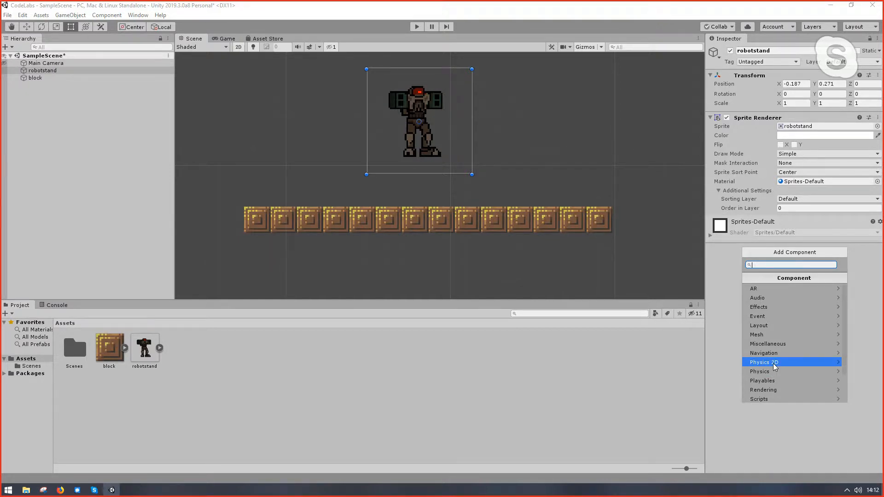
pyautogui.click(774, 363)
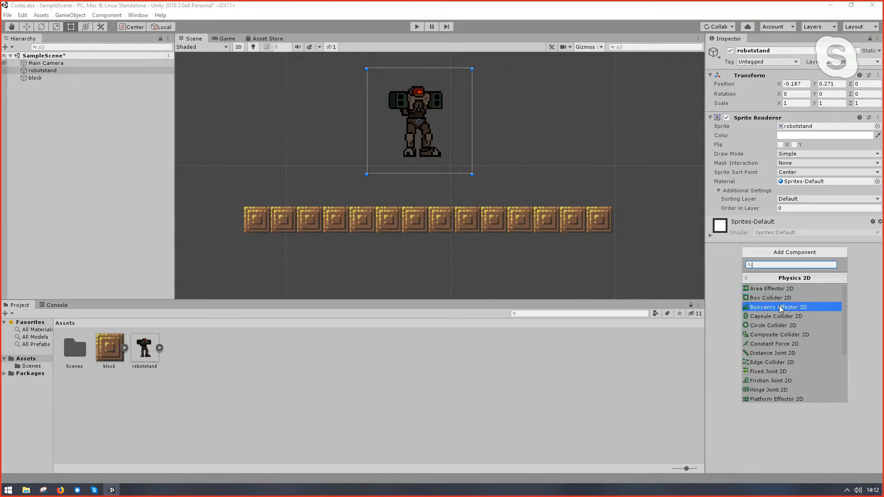
pyautogui.scroll(-3, 775, 366)
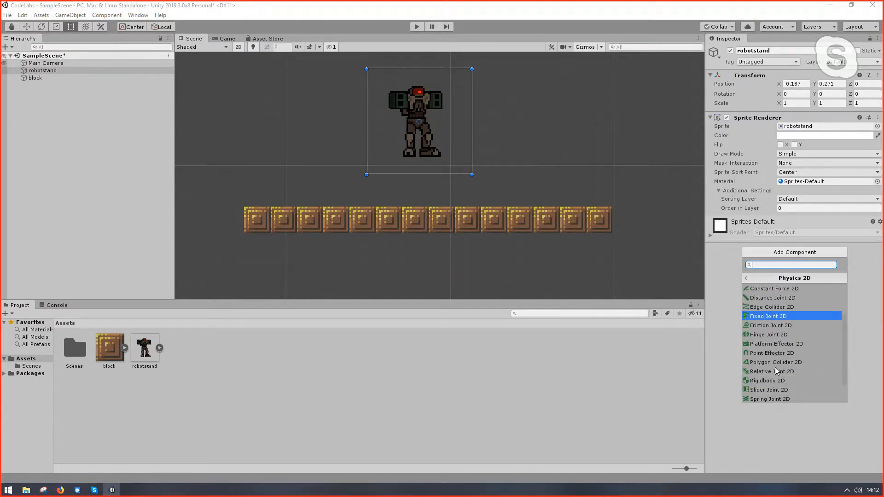
pyautogui.click(778, 351)
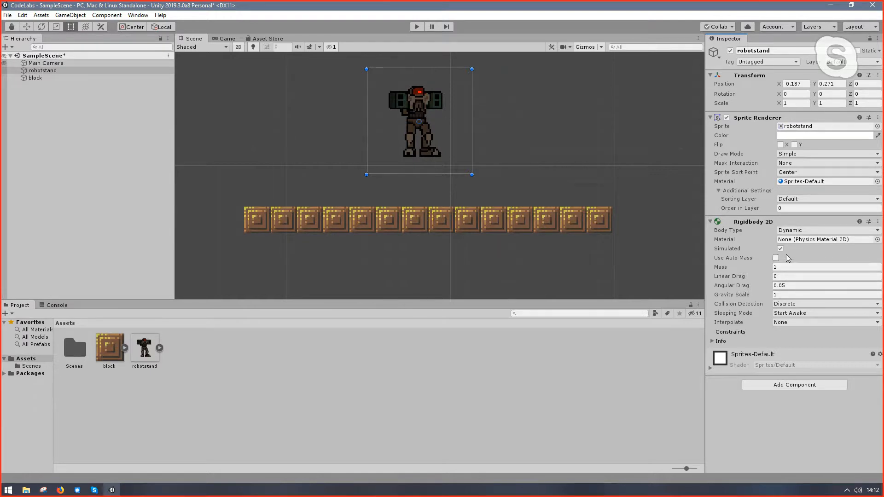
# Freeze the Z rotation in the robot's Rigidbody 2D constraints, and run the game briefly to test its gravity.
pyautogui.click(724, 333)
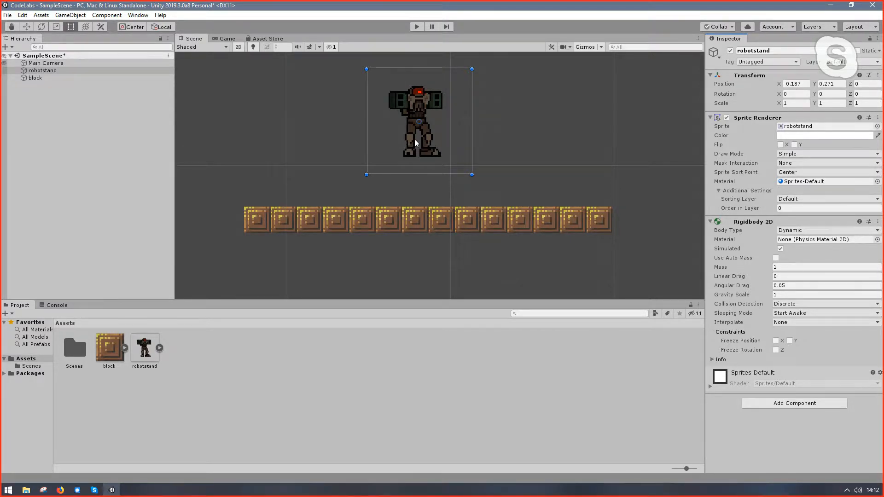
pyautogui.click(776, 350)
pyautogui.click(418, 27)
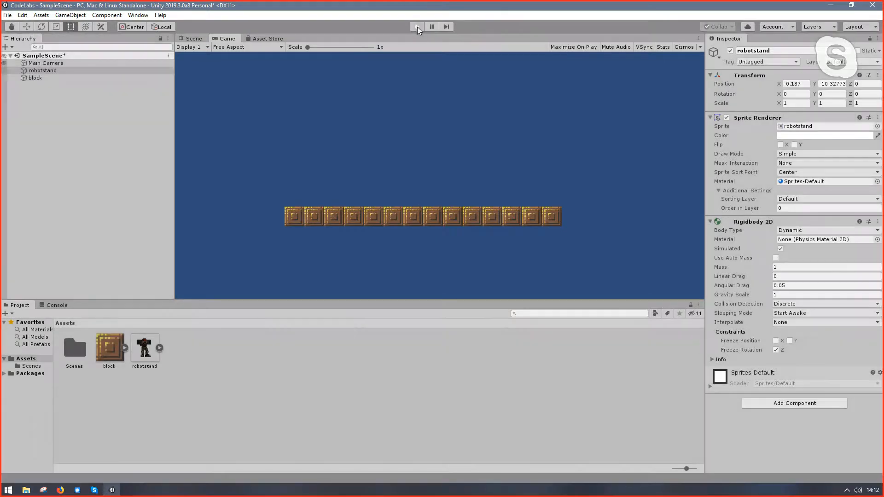
pyautogui.click(417, 26)
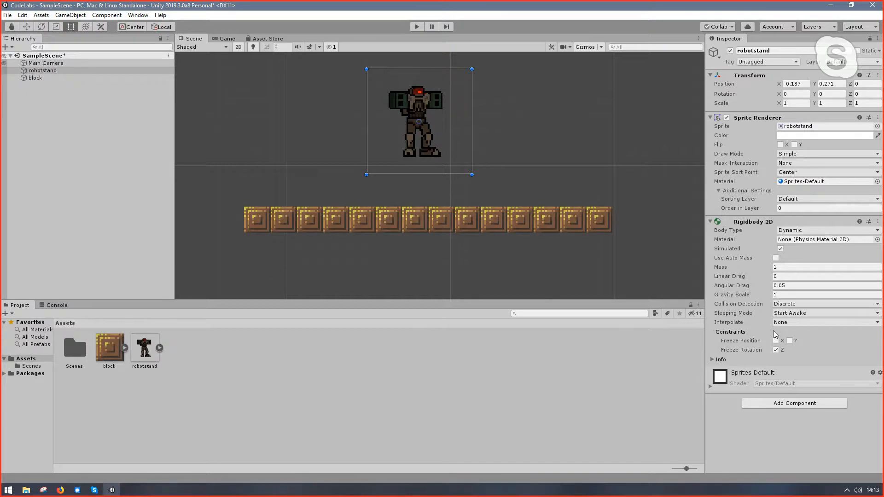
# Add a Box Collider 2D component to the robot.
pyautogui.click(780, 403)
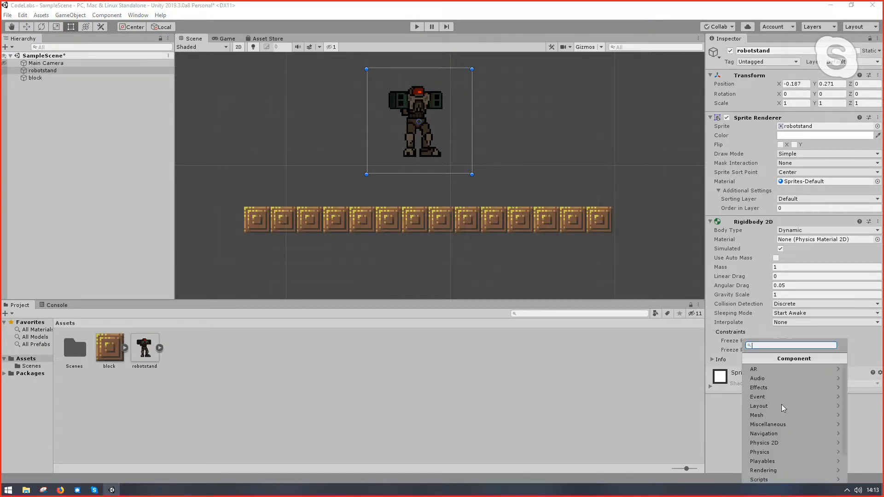
pyautogui.click(775, 443)
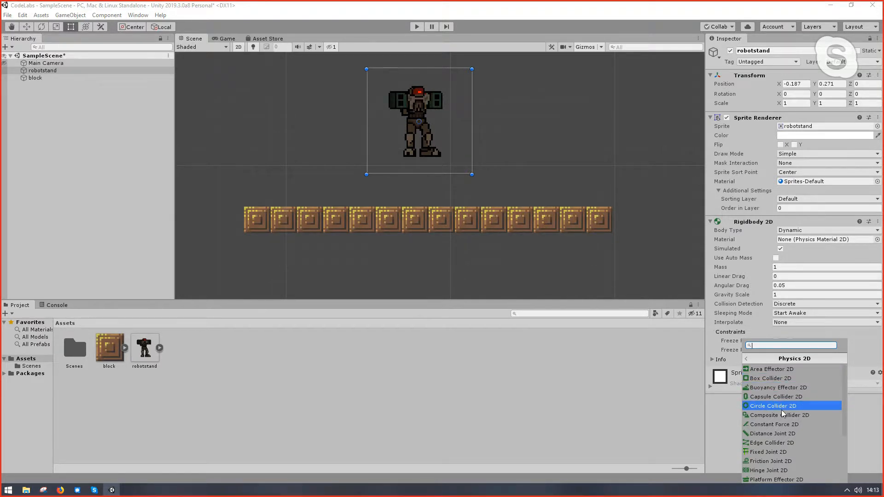
pyautogui.scroll(-2, 785, 415)
pyautogui.scroll(2, 787, 424)
pyautogui.click(778, 378)
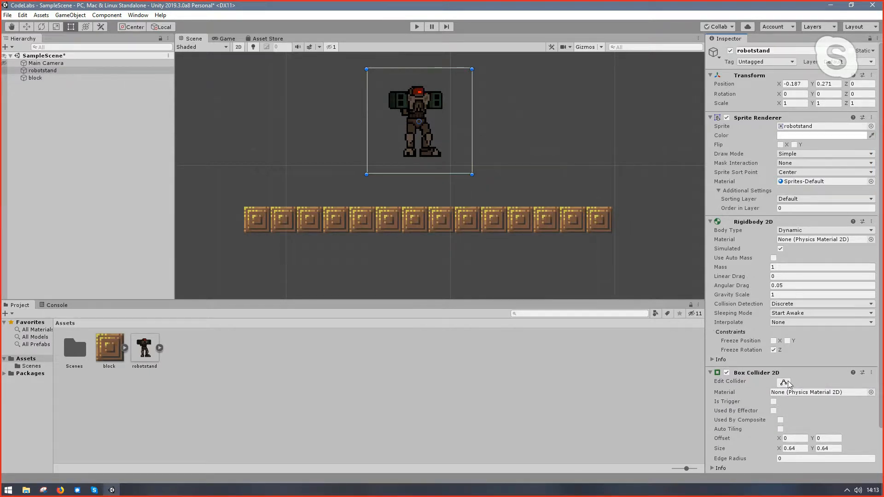
pyautogui.click(512, 174)
pyautogui.click(418, 123)
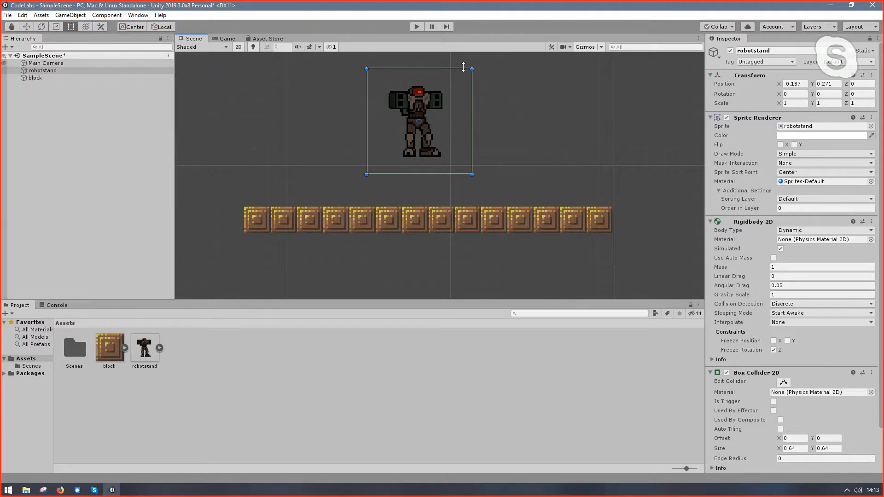
# Shrink the robot's box collider on all four sides to fit the visible sprite, about 0.34 by 0.44 in size.
pyautogui.click(783, 383)
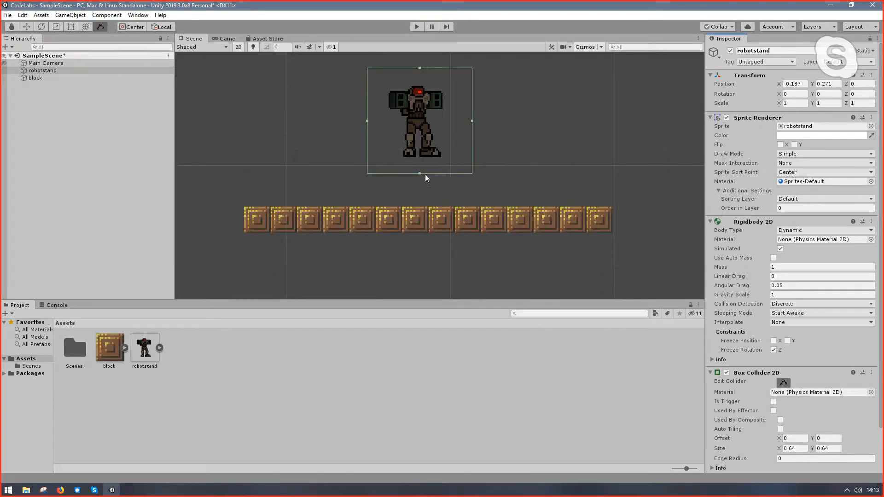
pyautogui.moveTo(419, 173); pyautogui.dragTo(419, 157)
pyautogui.moveTo(472, 113); pyautogui.dragTo(443, 114)
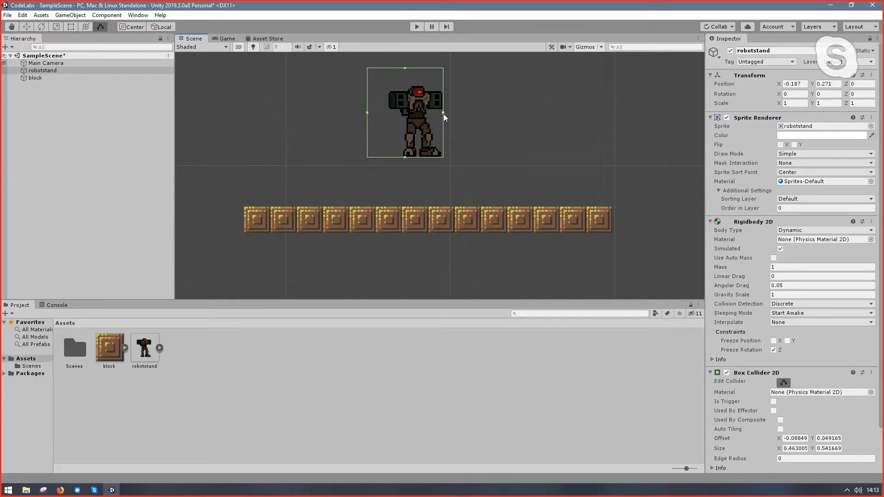
pyautogui.moveTo(367, 113); pyautogui.dragTo(389, 111)
pyautogui.moveTo(415, 69); pyautogui.dragTo(417, 87)
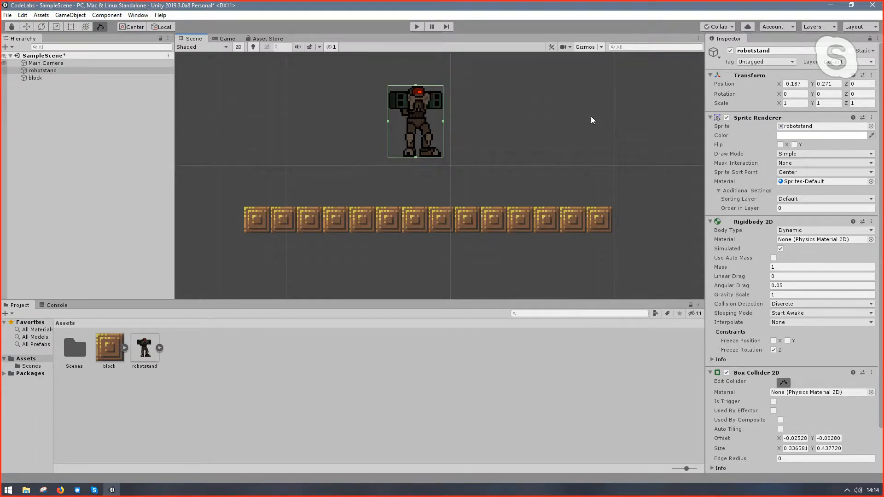
pyautogui.scroll(-2, 782, 463)
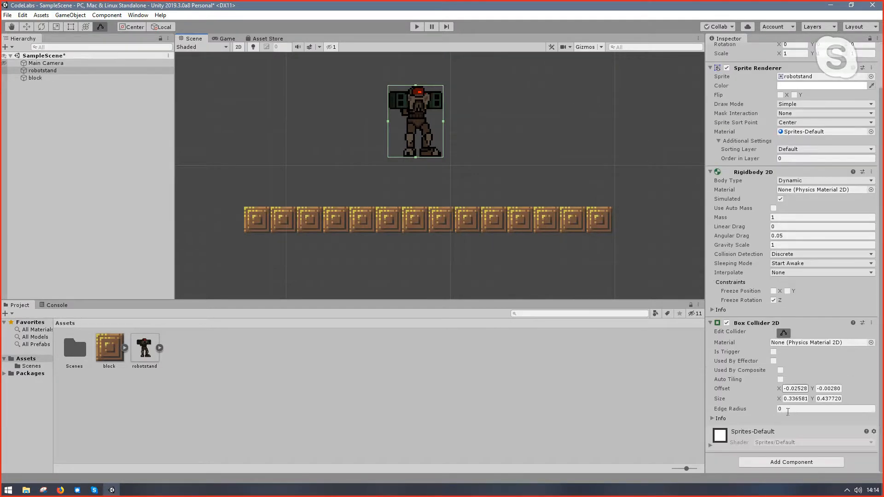
pyautogui.click(784, 463)
pyautogui.click(775, 445)
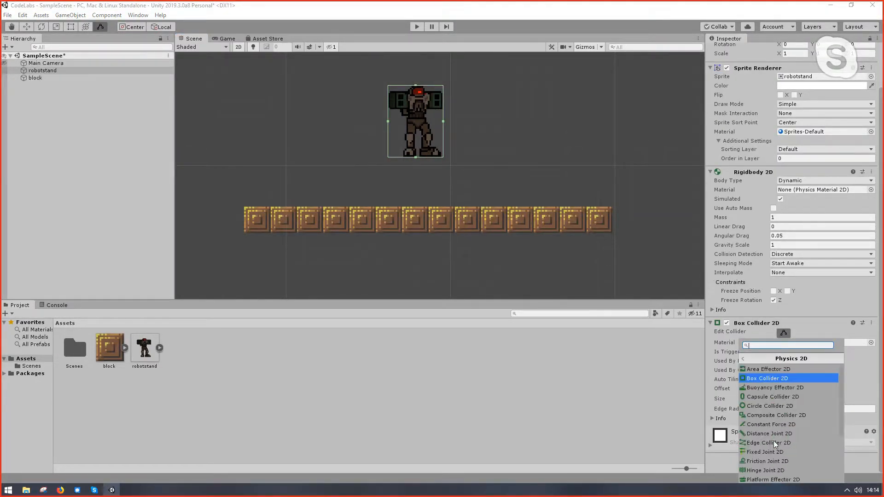
pyautogui.scroll(-3, 777, 456)
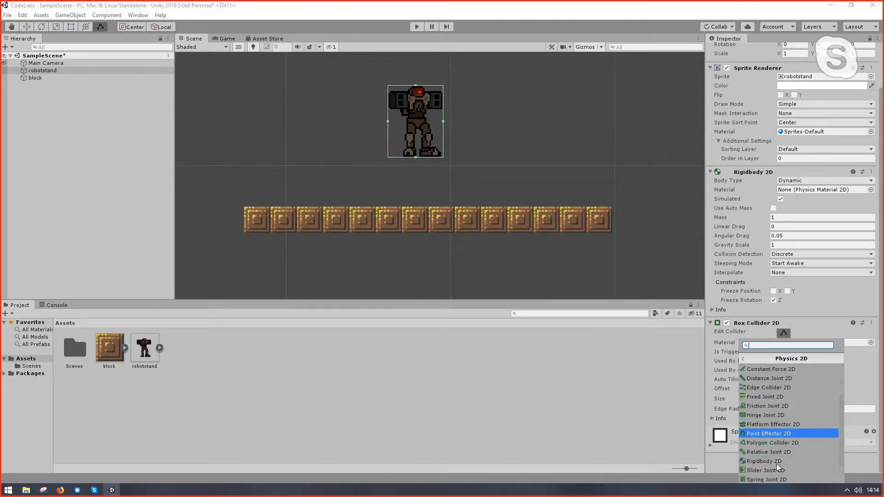
pyautogui.click(493, 410)
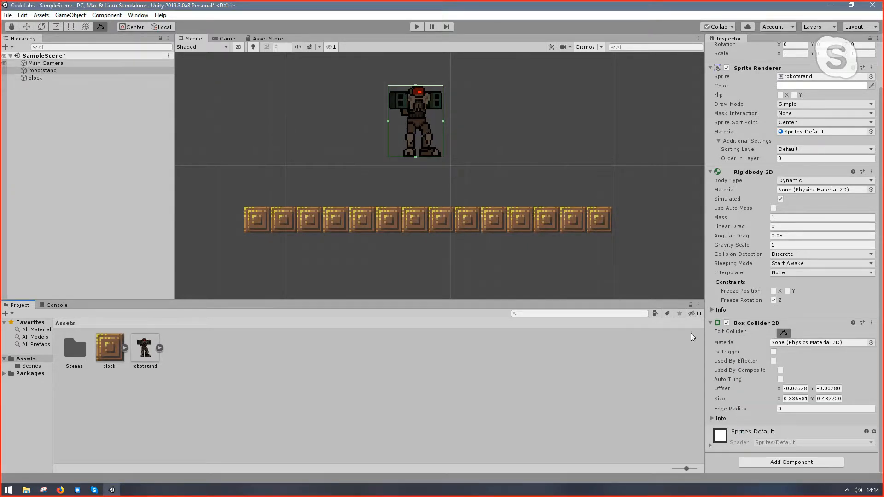
# Finish editing the robot's collider and add a Box Collider 2D component to the block platform.
pyautogui.click(783, 333)
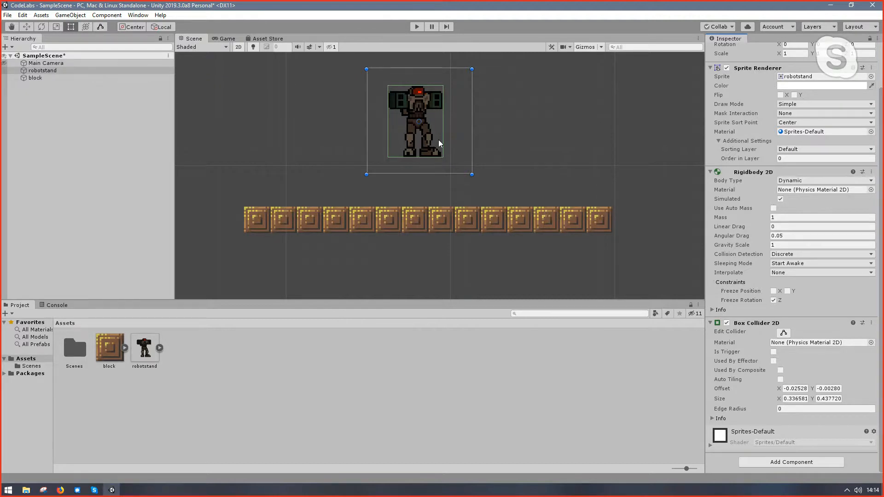
pyautogui.click(441, 220)
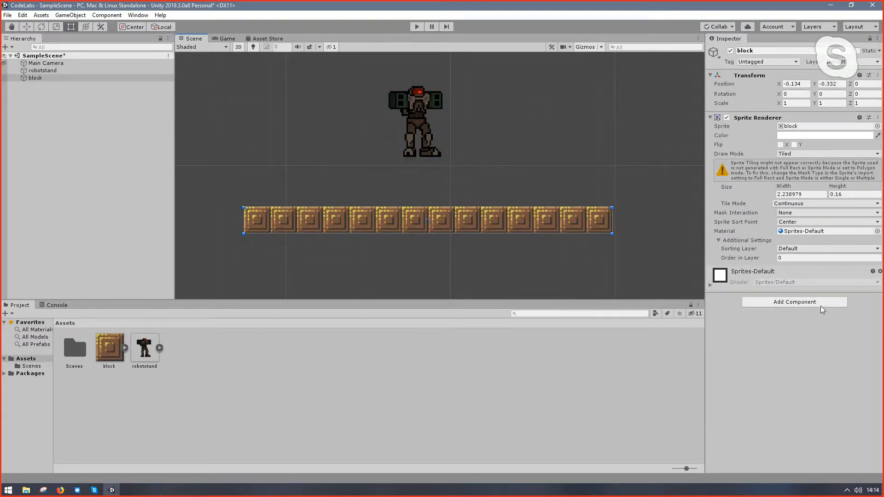
pyautogui.click(790, 302)
pyautogui.click(775, 408)
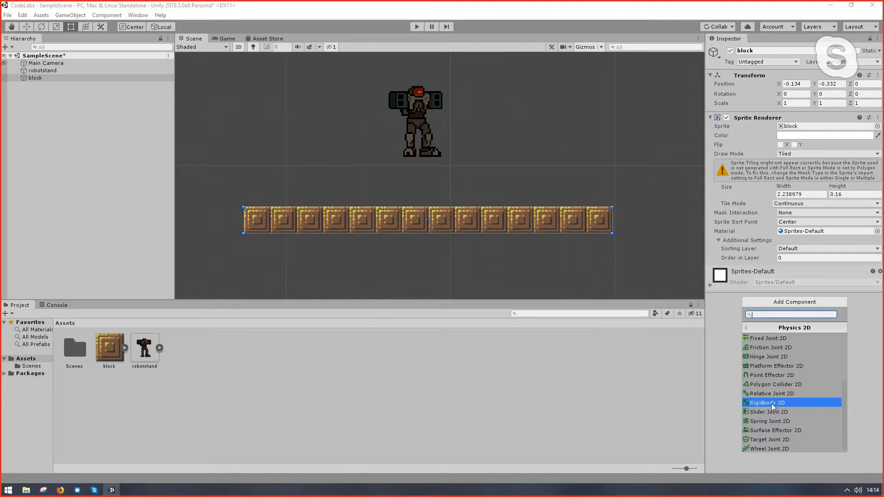
pyautogui.scroll(-3, 770, 368)
pyautogui.scroll(3, 770, 371)
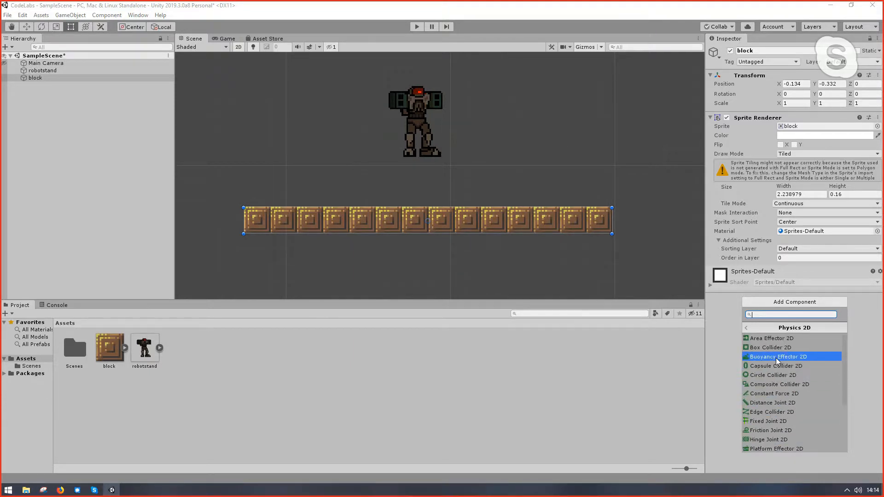
pyautogui.click(775, 349)
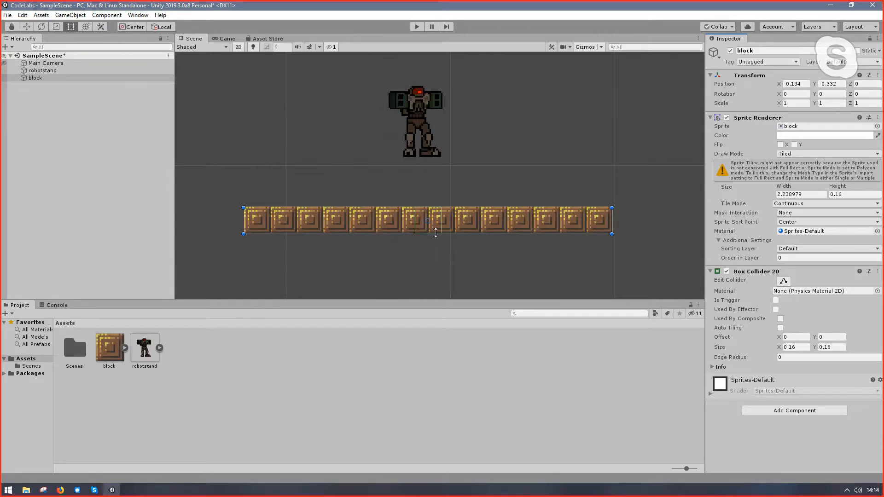
# Enable Auto Tiling on the block platform's Box Collider 2D, and run the game briefly to test the robot's landing.
pyautogui.scroll(6, 434, 266)
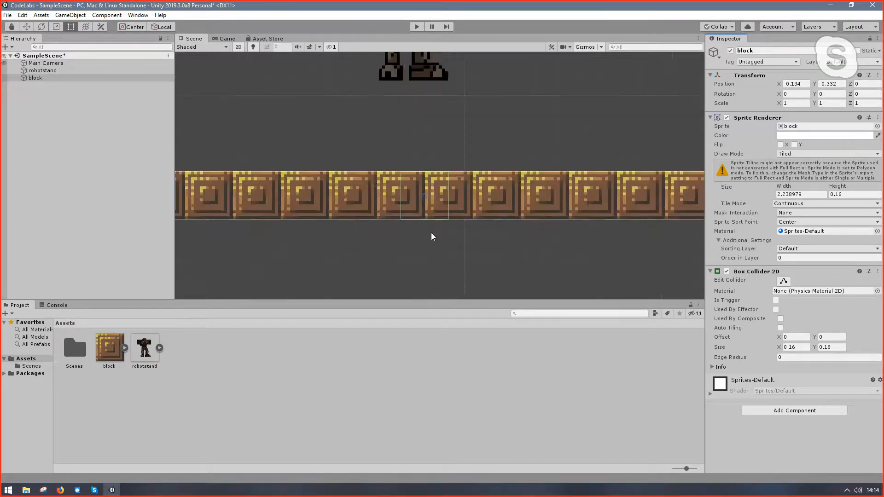
pyautogui.scroll(2, 405, 212)
pyautogui.scroll(-7, 513, 178)
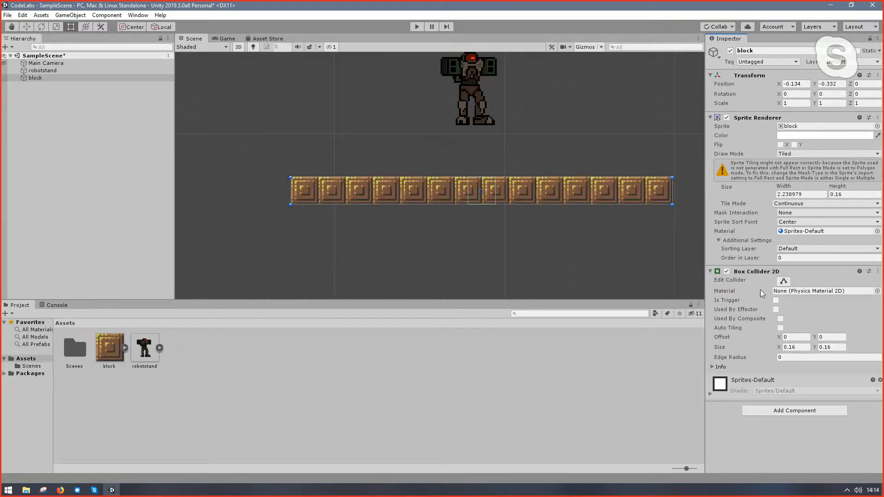
pyautogui.click(778, 328)
pyautogui.click(395, 241)
pyautogui.click(388, 199)
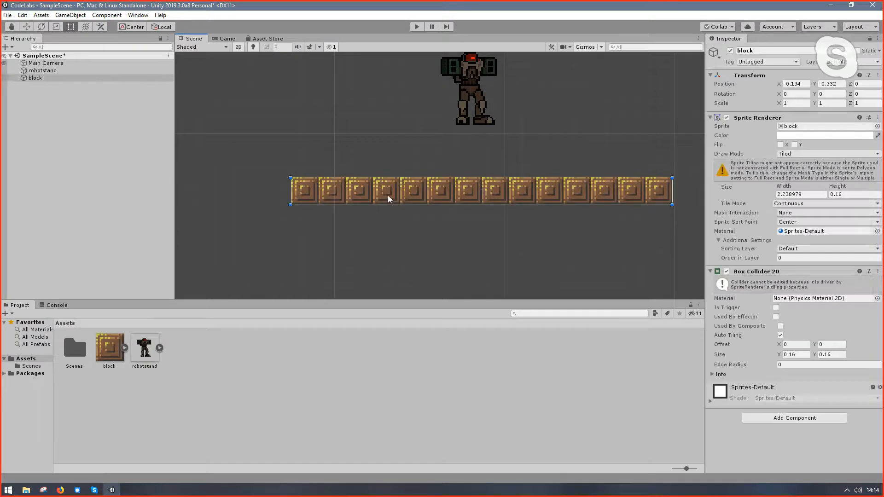
pyautogui.click(416, 28)
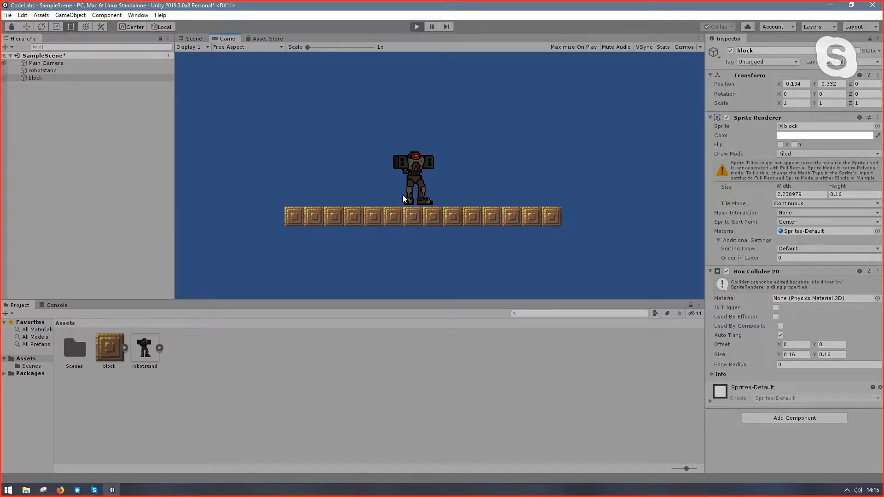
pyautogui.click(418, 27)
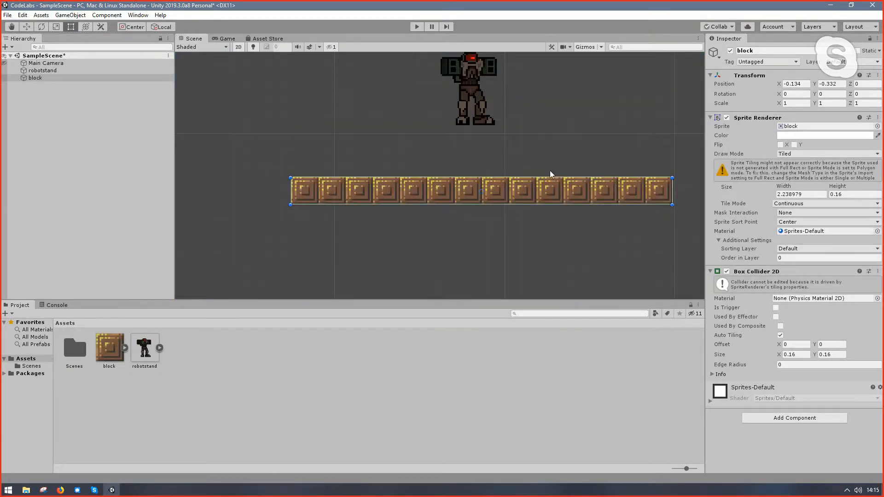
pyautogui.click(598, 120)
pyautogui.moveTo(597, 120); pyautogui.dragTo(564, 158, button='middle')
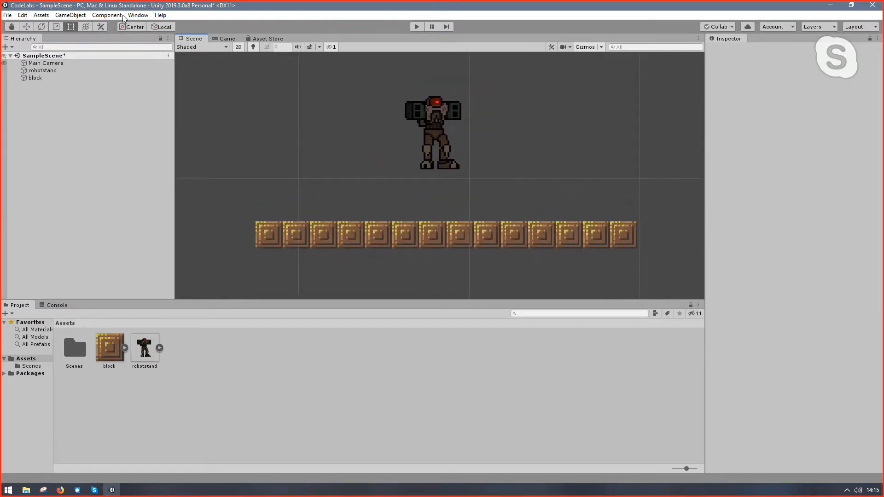
pyautogui.moveTo(230, 85)
pyautogui.mouseDown(button='middle')
pyautogui.moveTo(274, 130)
pyautogui.moveTo(218, 85)
pyautogui.mouseUp(button='middle')
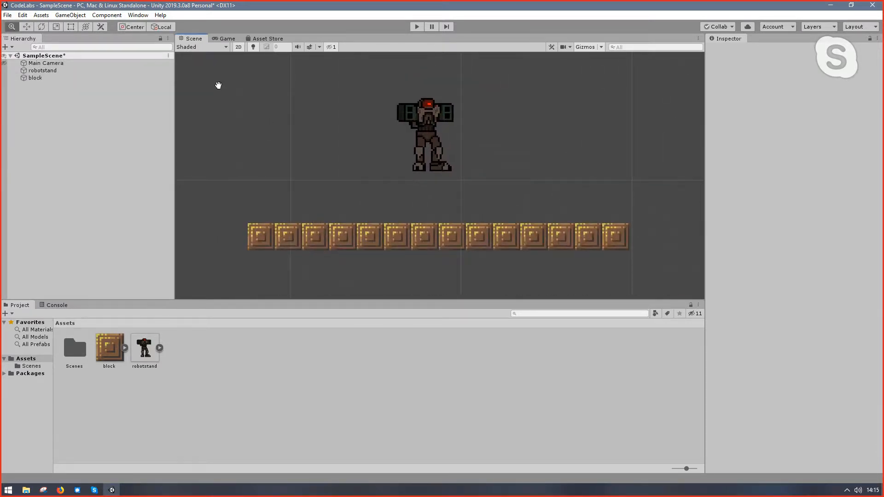
pyautogui.moveTo(339, 90); pyautogui.dragTo(342, 98, button='middle')
pyautogui.moveTo(293, 126)
pyautogui.mouseDown(button='middle')
pyautogui.moveTo(306, 113)
pyautogui.moveTo(286, 123)
pyautogui.mouseUp(button='middle')
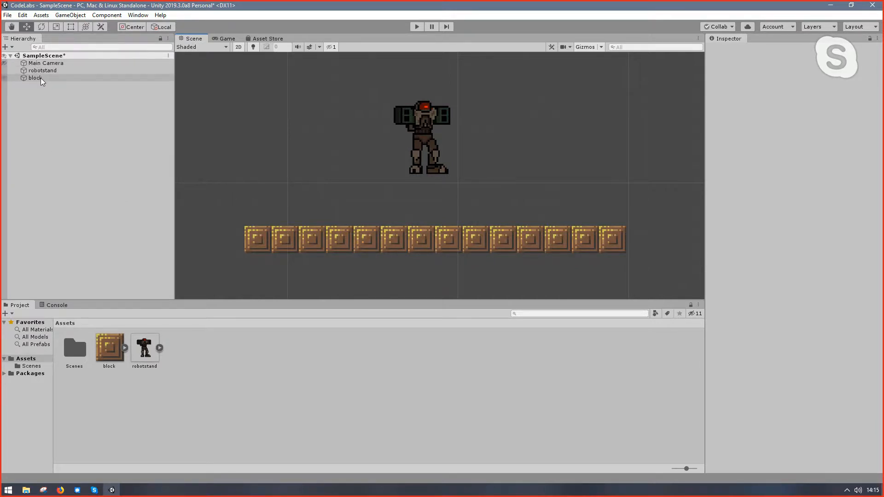
# Turn off Auto Tiling on the block platform's Box Collider 2D.
pyautogui.click(363, 242)
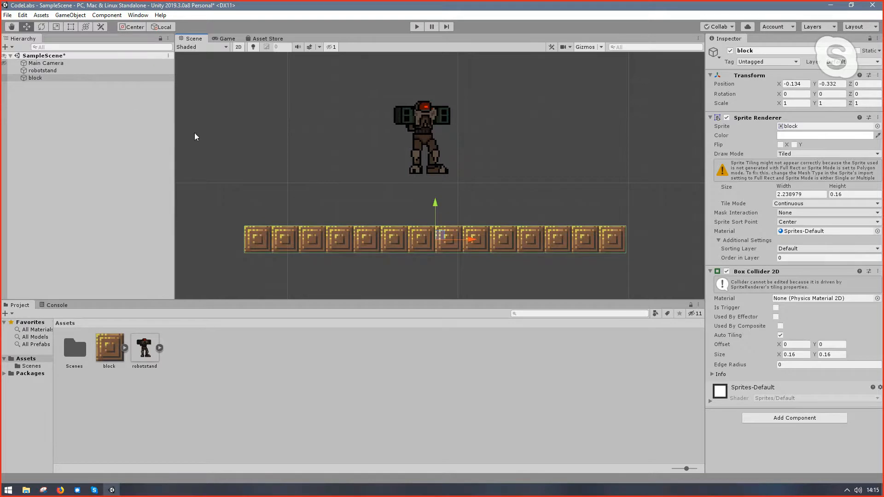
pyautogui.rightClick(51, 76)
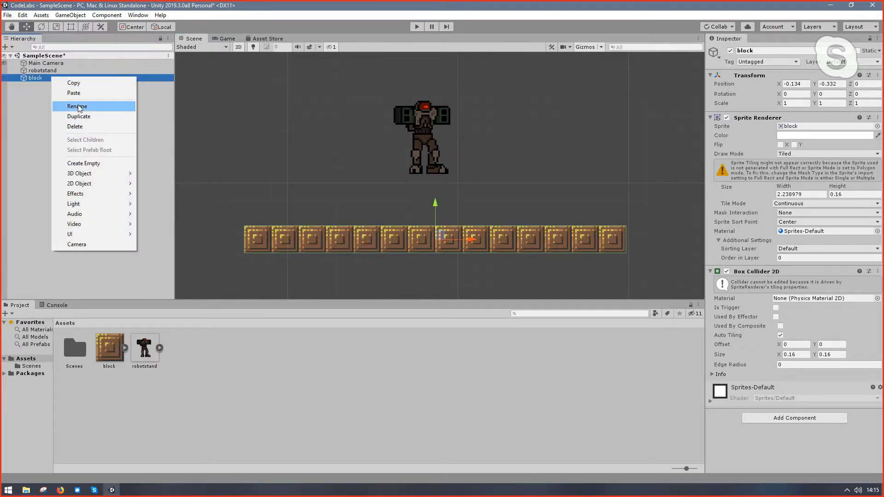
pyautogui.click(37, 77)
pyautogui.rightClick(37, 77)
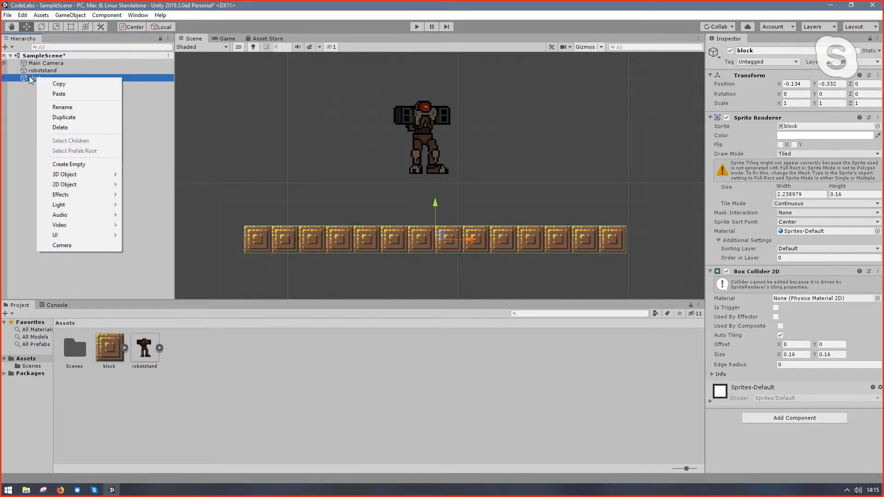
pyautogui.click(148, 156)
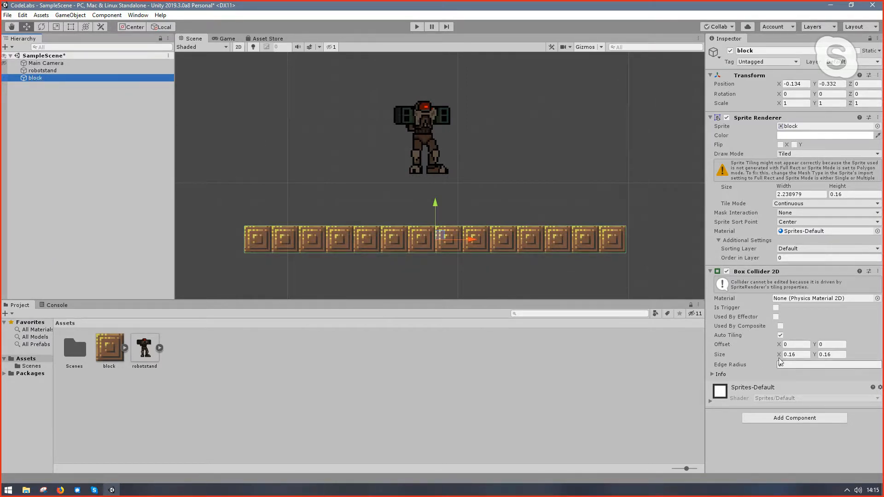
pyautogui.click(780, 335)
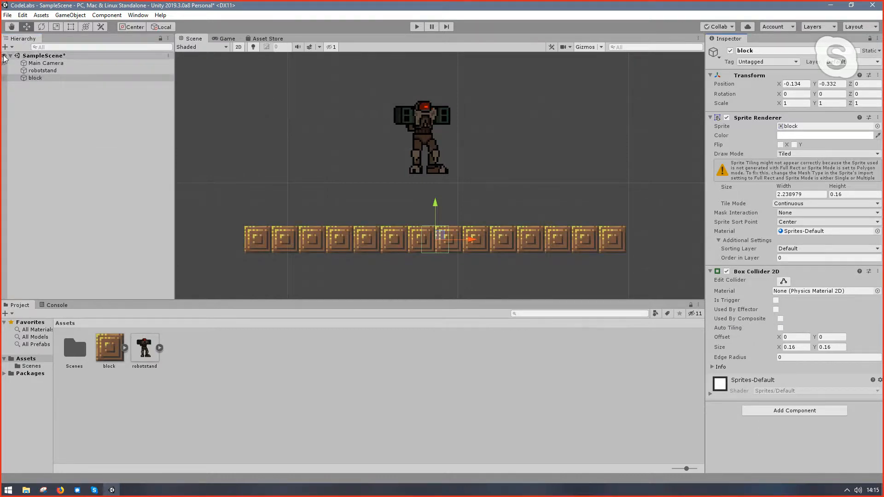
# Save the scene's block platform as a prefab in the project's Assets folder.
pyautogui.click(47, 77)
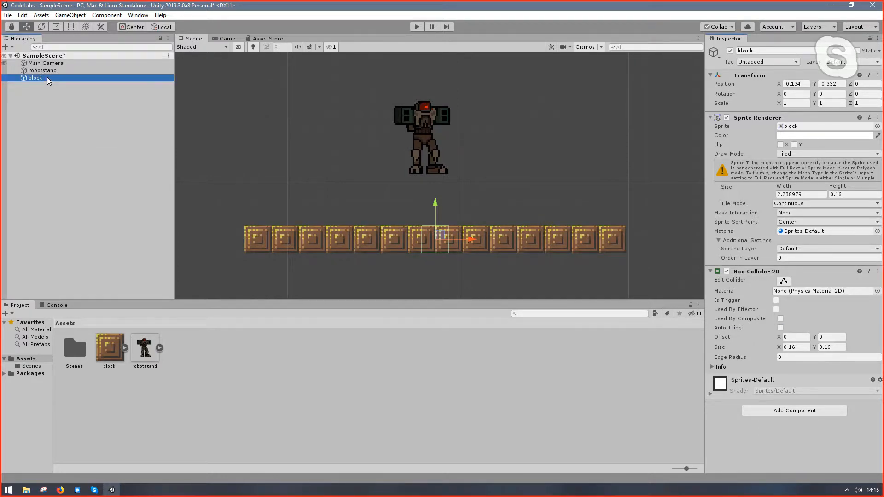
pyautogui.rightClick(131, 183)
pyautogui.rightClick(34, 76)
pyautogui.rightClick(29, 78)
pyautogui.rightClick(28, 77)
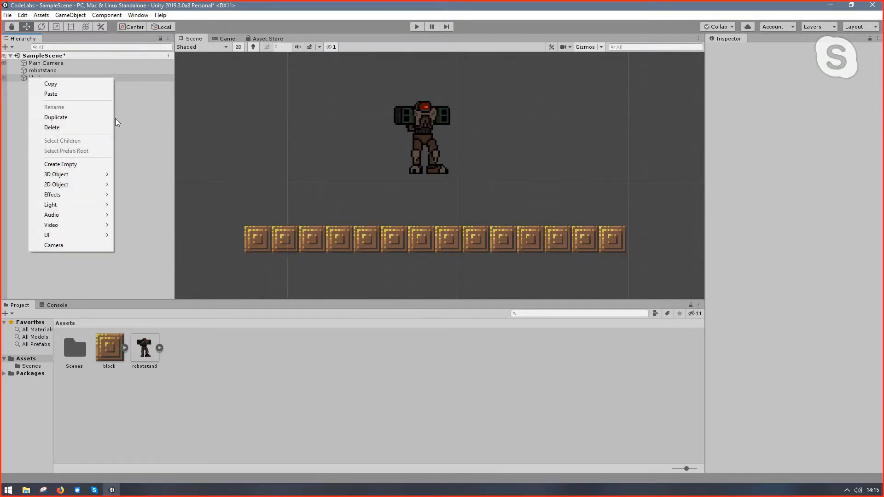
pyautogui.click(34, 72)
pyautogui.rightClick(40, 79)
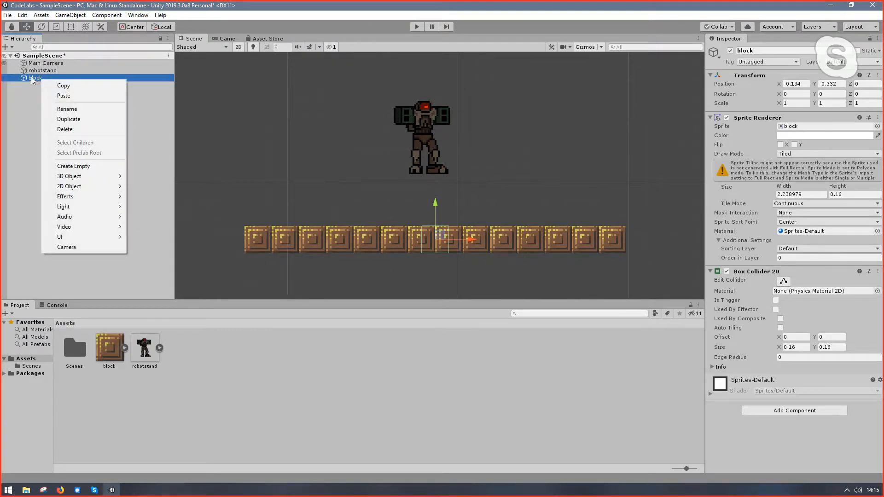
pyautogui.click(32, 77)
pyautogui.moveTo(38, 76); pyautogui.dragTo(217, 357)
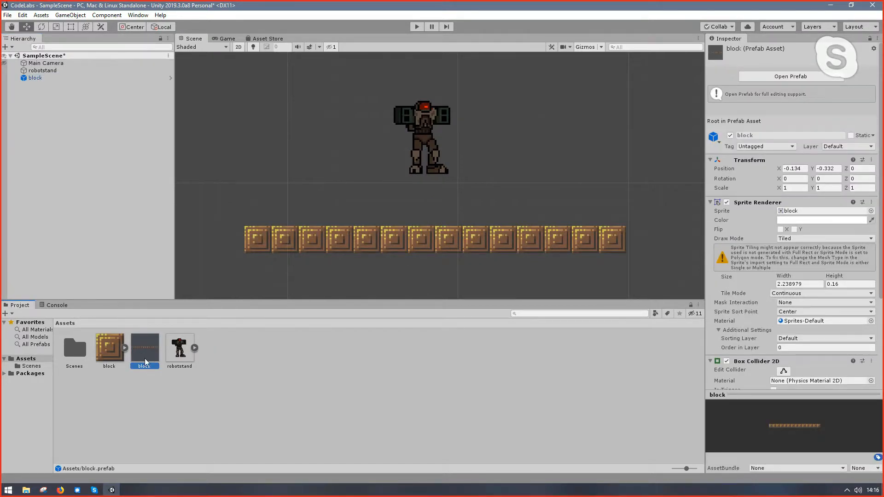
# Rename the new block prefab as Platform.
pyautogui.click(147, 381)
pyautogui.rightClick(141, 361)
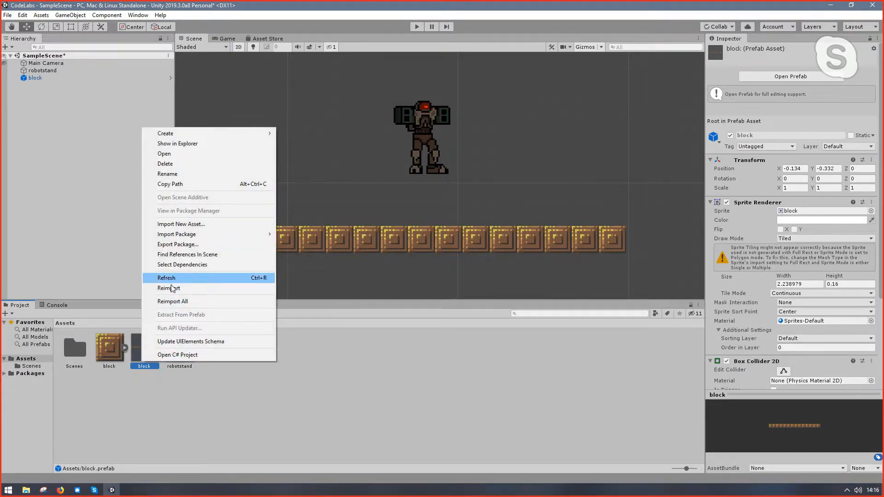
pyautogui.click(172, 174)
pyautogui.write('Platform')
pyautogui.press('Return')
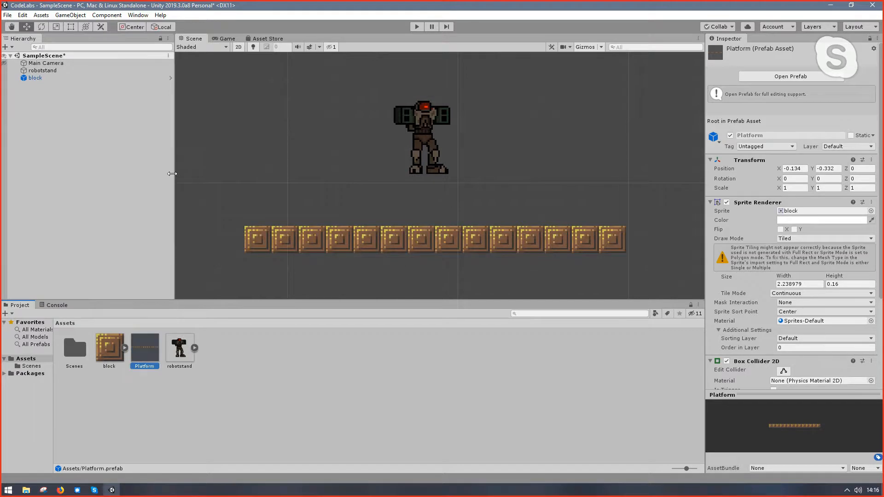
# Replace the scene's block platform with an instance of the Platform prefab below the robot, at about X -0.115, Y -0.216.
pyautogui.rightClick(37, 79)
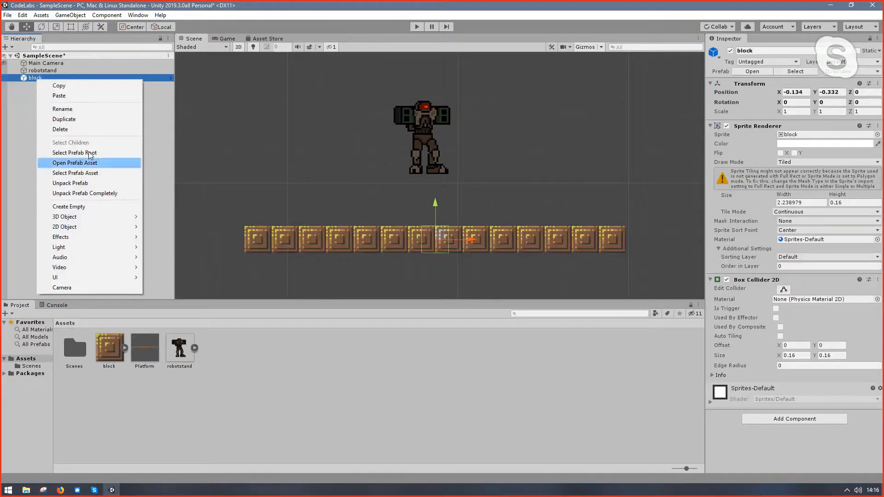
pyautogui.click(73, 128)
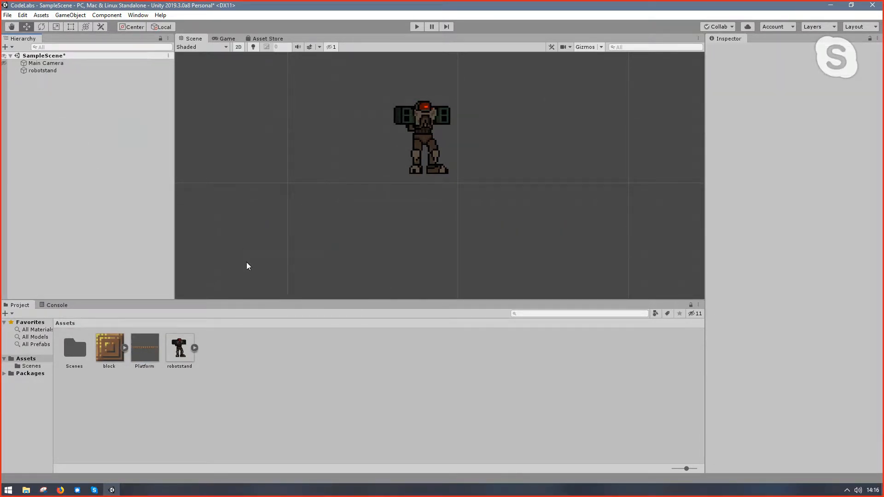
pyautogui.click(138, 349)
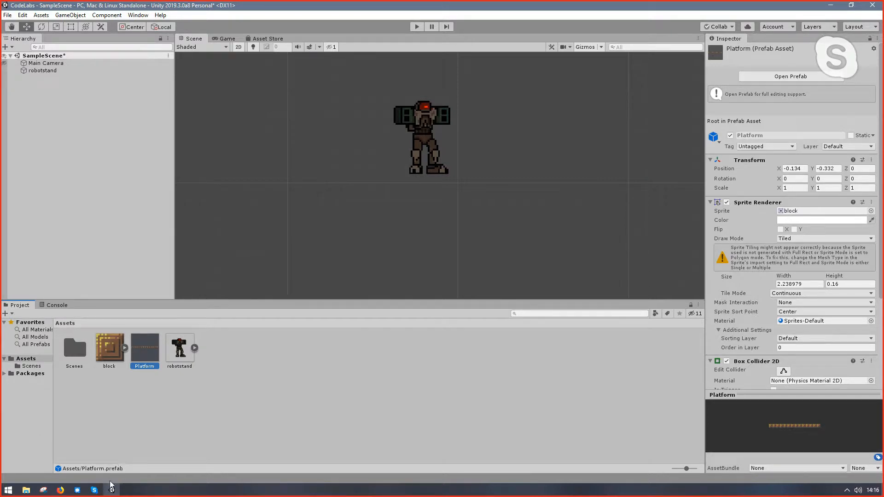
pyautogui.moveTo(143, 348); pyautogui.dragTo(285, 221)
pyautogui.click(272, 221)
pyautogui.click(308, 225)
pyautogui.click(280, 225)
pyautogui.click(324, 224)
pyautogui.moveTo(327, 219); pyautogui.dragTo(405, 238)
# Enable Auto Tiling on the Platform prefab's Box Collider 2D and check the collider of its instance in the scene.
pyautogui.click(151, 354)
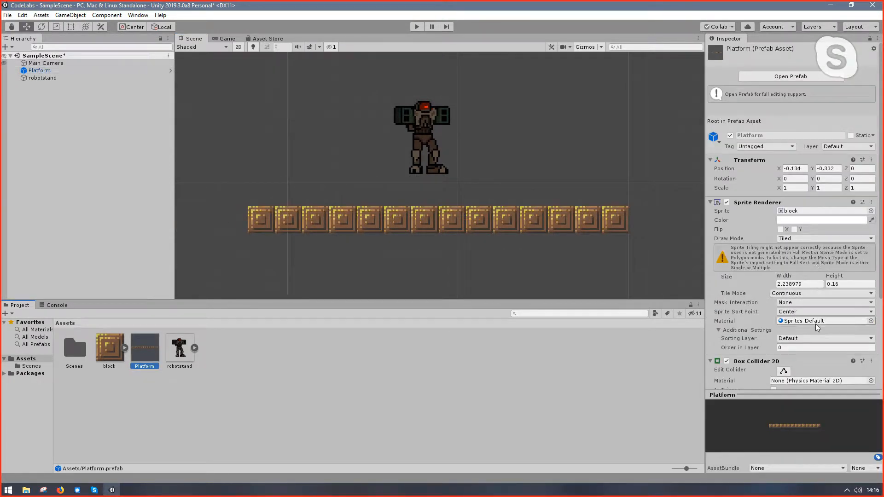
pyautogui.click(419, 224)
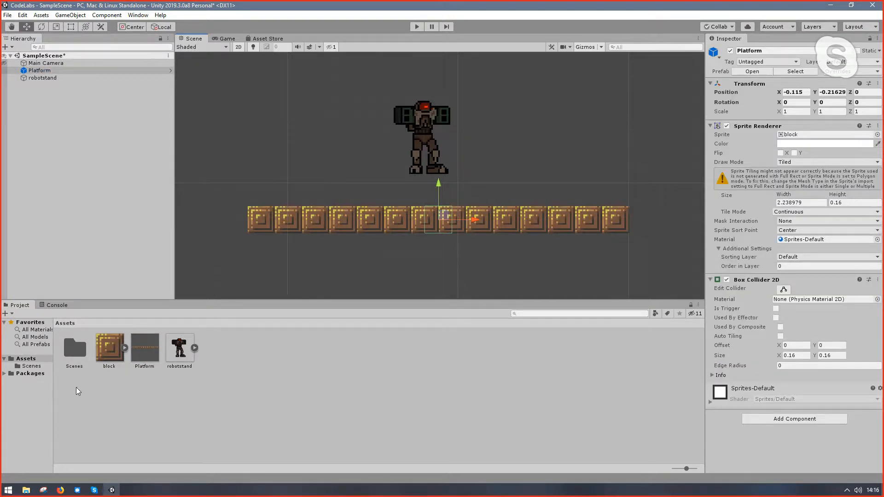
pyautogui.click(156, 348)
pyautogui.click(455, 217)
pyautogui.click(151, 342)
pyautogui.scroll(-5, 757, 366)
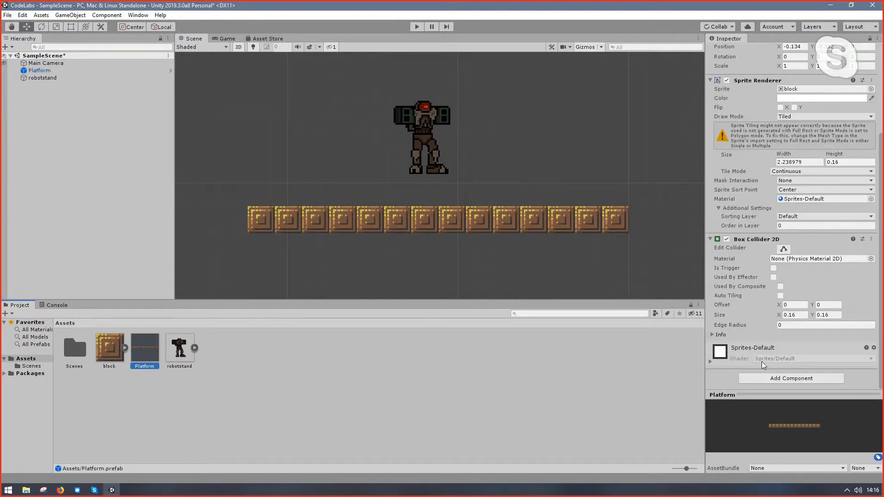
pyautogui.click(779, 296)
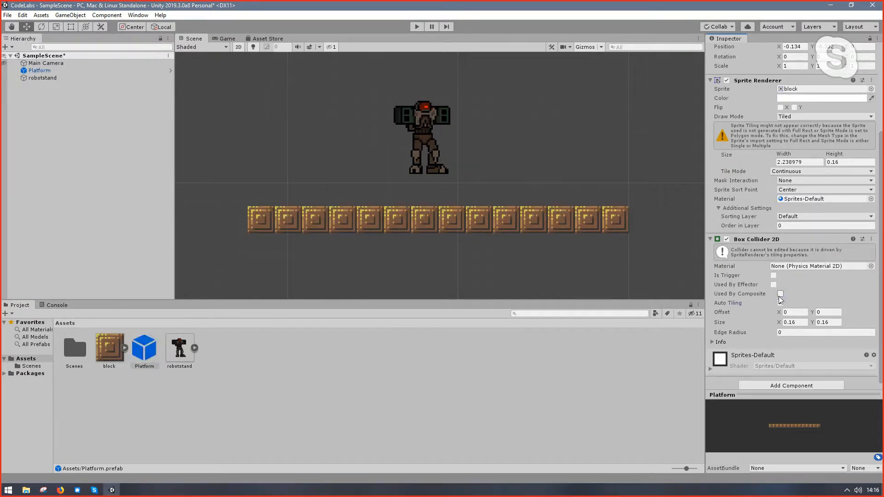
pyautogui.click(414, 215)
pyautogui.click(421, 241)
pyautogui.click(387, 221)
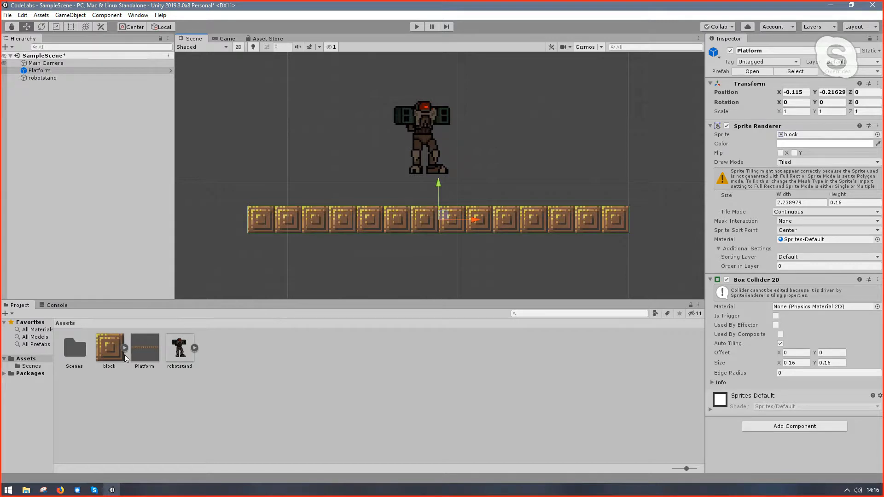
# Turn off Auto Tiling on the Platform prefab's Box Collider 2D.
pyautogui.click(143, 358)
pyautogui.scroll(-3, 808, 338)
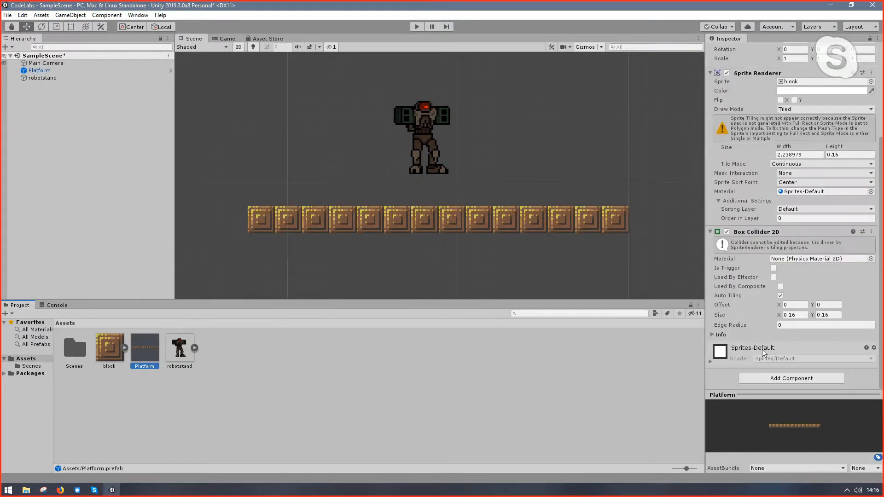
pyautogui.click(780, 296)
# Add a second Platform instance to the right of the robot and lower it to about X 1.438, Y 0.082.
pyautogui.moveTo(144, 351); pyautogui.dragTo(562, 123)
pyautogui.moveTo(642, 121); pyautogui.dragTo(735, 126)
pyautogui.click(735, 126)
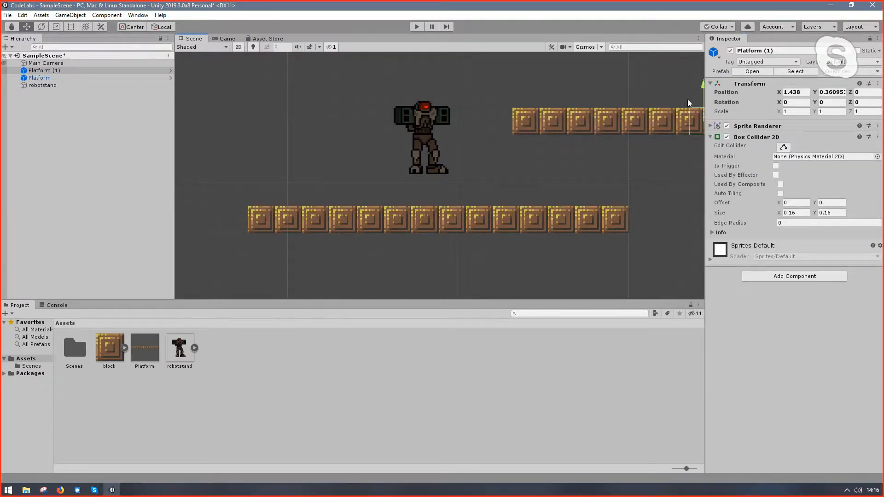
pyautogui.moveTo(663, 123); pyautogui.dragTo(588, 142, button='middle')
pyautogui.moveTo(628, 102); pyautogui.dragTo(638, 151)
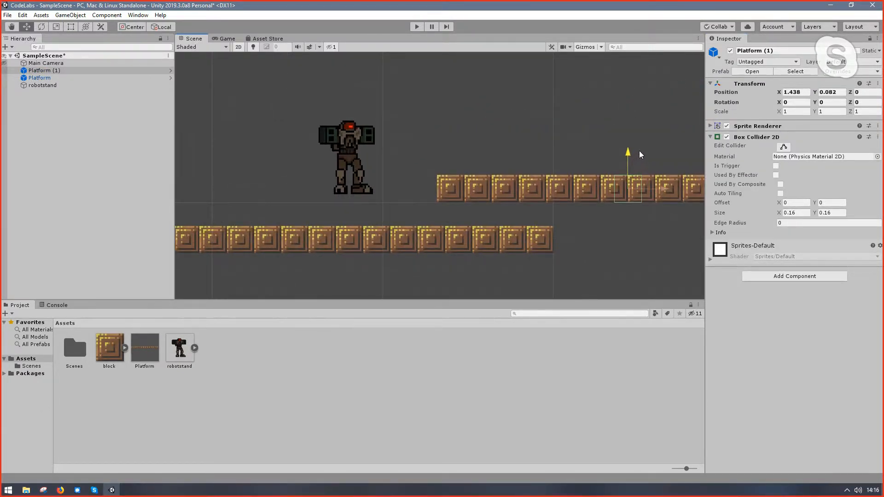
# Compare the Box Collider 2D settings and outlines of the two platform instances.
pyautogui.click(481, 235)
pyautogui.click(486, 194)
pyautogui.click(496, 239)
pyautogui.click(502, 192)
pyautogui.click(455, 234)
pyautogui.click(502, 195)
pyautogui.click(375, 249)
pyautogui.click(517, 188)
# Turn Auto Tiling back on in the Platform prefab's Box Collider 2D and check both platform instances.
pyautogui.click(142, 348)
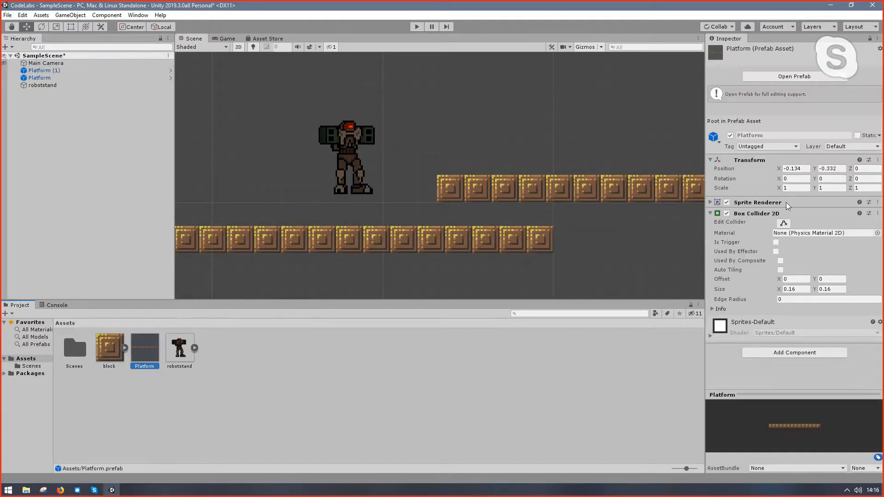
pyautogui.click(780, 270)
pyautogui.click(561, 191)
pyautogui.click(511, 233)
pyautogui.click(518, 190)
pyautogui.click(498, 248)
pyautogui.click(524, 193)
pyautogui.click(497, 244)
pyautogui.click(528, 189)
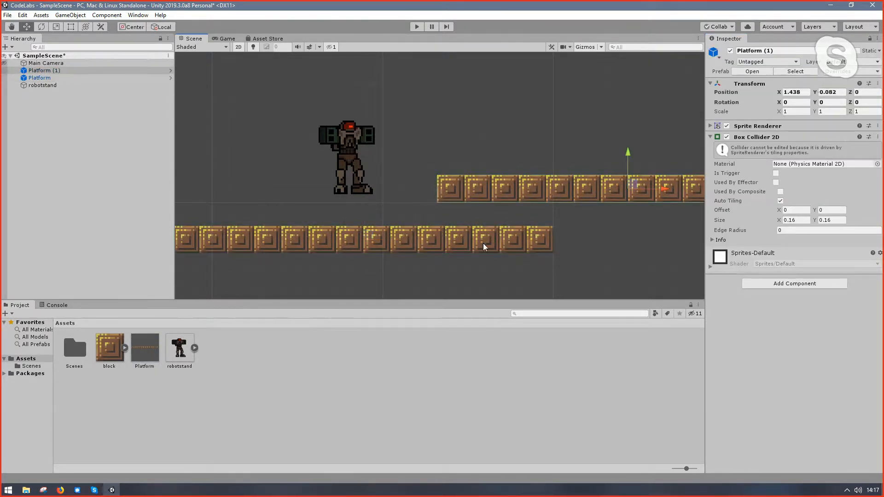
# Turn off Auto Tiling only on the upper platform instance and compare its collider with the lower one's.
pyautogui.click(488, 239)
pyautogui.click(520, 192)
pyautogui.click(497, 240)
pyautogui.click(524, 185)
pyautogui.click(537, 242)
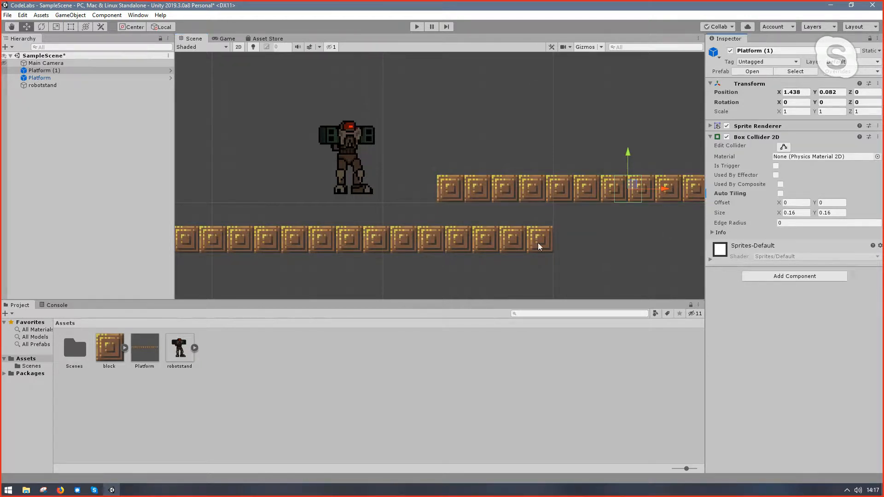
pyautogui.click(512, 190)
pyautogui.click(512, 238)
pyautogui.click(535, 192)
pyautogui.click(356, 246)
# Add a third Platform instance above the others at about X 0.80, Y 0.52, and check the second instance's collider.
pyautogui.click(217, 351)
pyautogui.moveTo(136, 350); pyautogui.dragTo(517, 116)
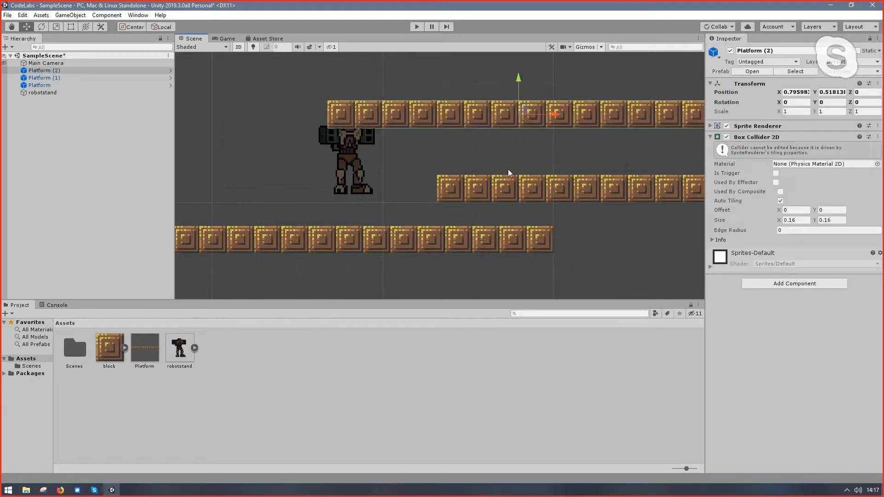
pyautogui.click(557, 190)
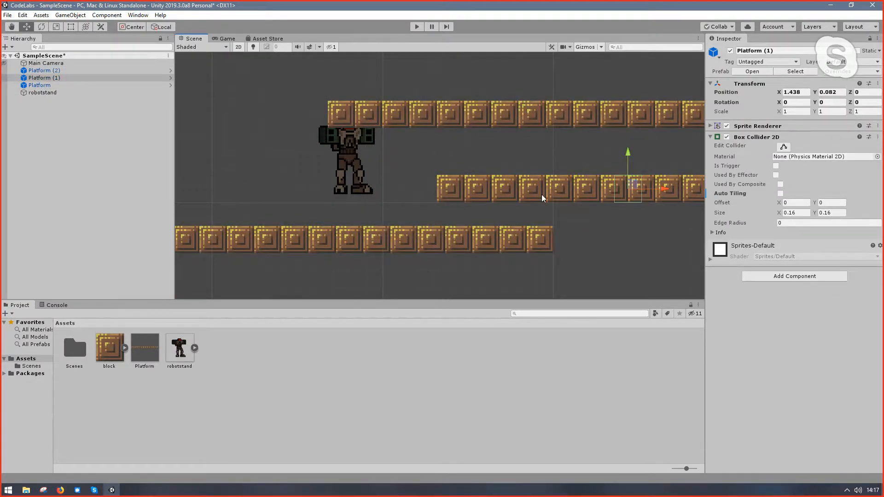
pyautogui.click(541, 194)
pyautogui.click(542, 194)
# Undo the third platform's placement and the Auto Tiling override on the second platform.
pyautogui.hotkey('ctrl', 'z')
pyautogui.hotkey('ctrl', 'z')
pyautogui.hotkey('ctrl', 'z')
pyautogui.hotkey('ctrl', 'z')
pyautogui.hotkey('ctrl', 'z')
pyautogui.hotkey('ctrl', 'z')
pyautogui.hotkey('ctrl', 'z')
pyautogui.hotkey('ctrl', 'z')
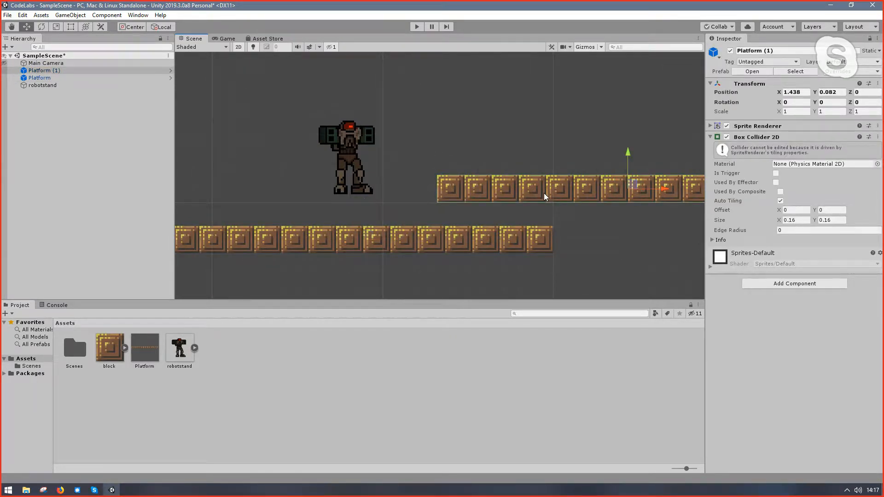
# Run the game to test the robot's landing with both platforms in place, and stop it.
pyautogui.click(463, 137)
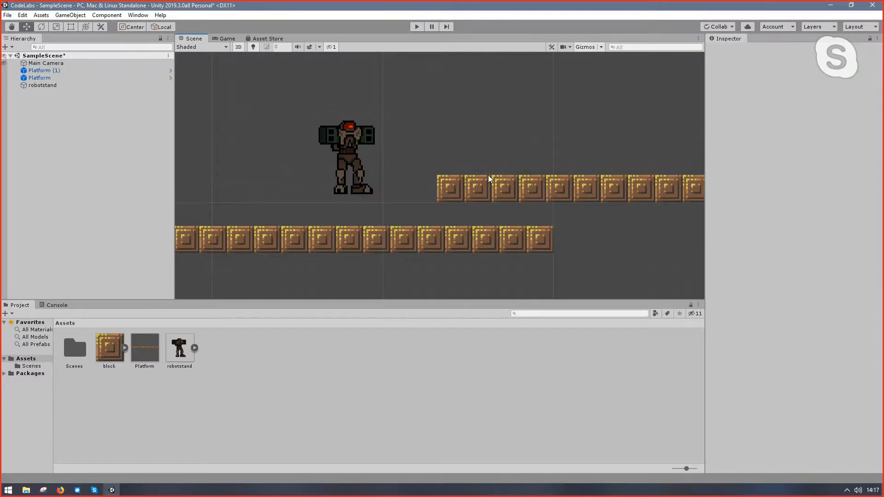
pyautogui.click(417, 29)
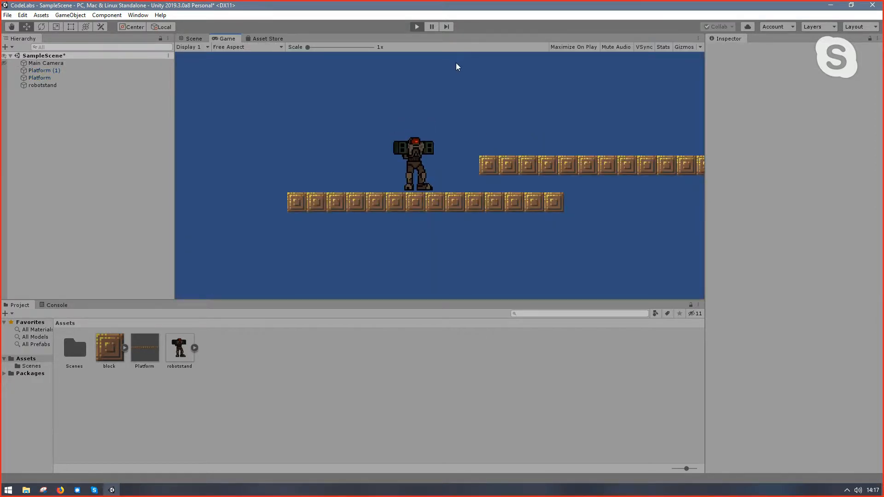
pyautogui.click(418, 27)
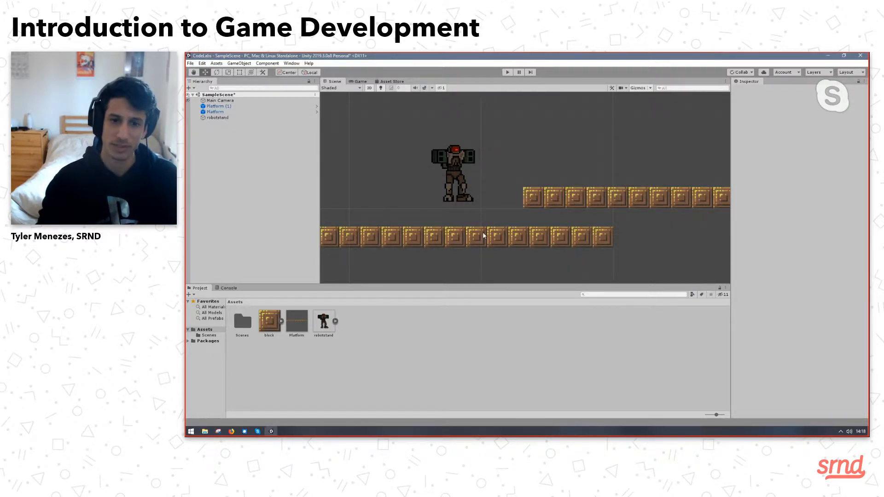
pyautogui.rightClick(383, 326)
pyautogui.click(371, 336)
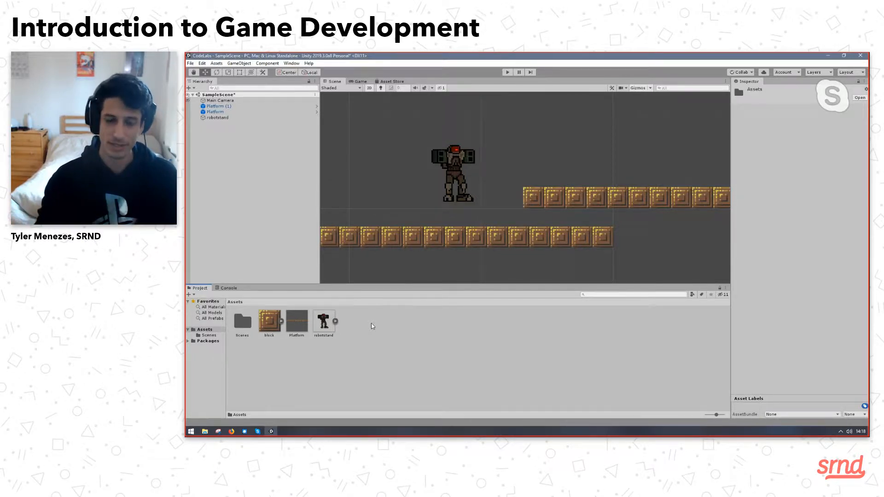
pyautogui.rightClick(372, 325)
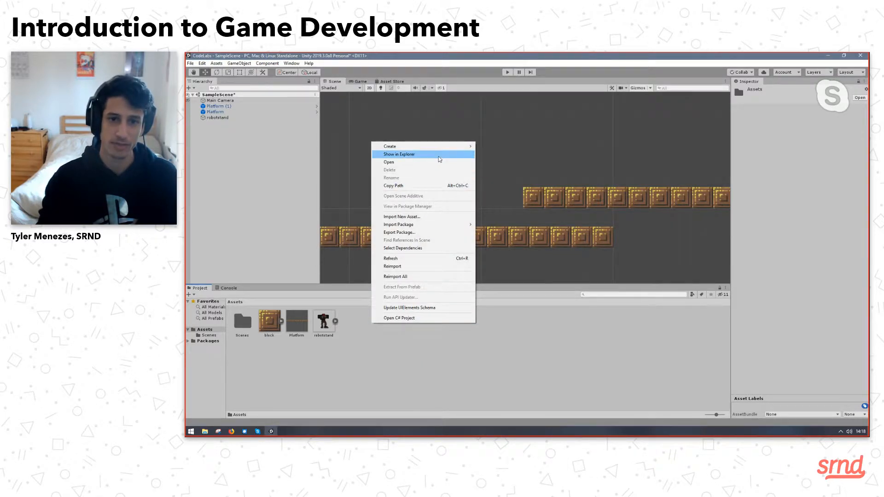
pyautogui.moveTo(459, 148)
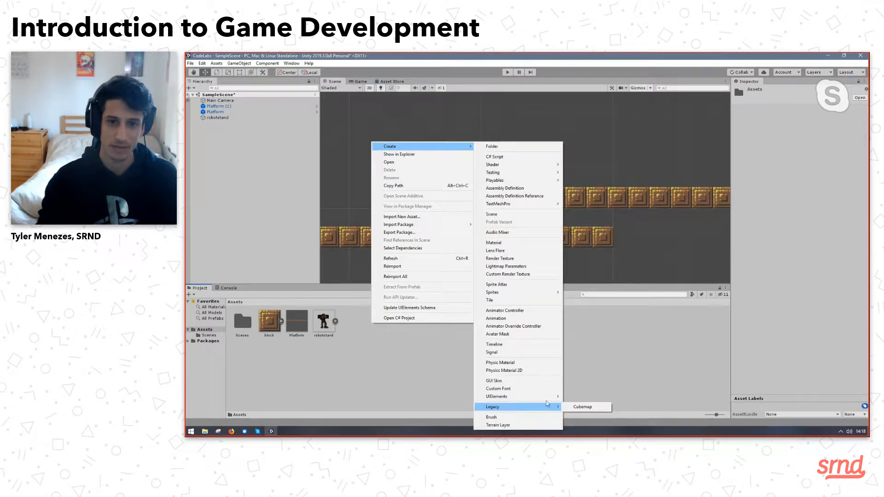
pyautogui.click(379, 351)
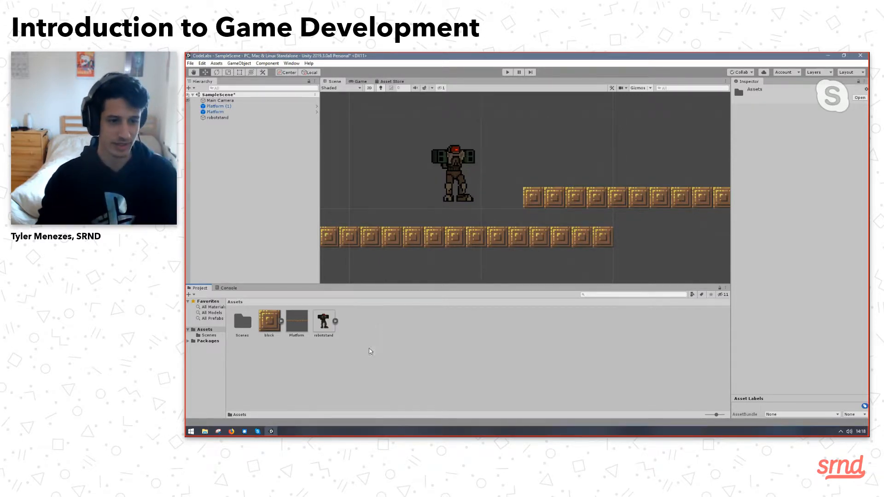
# Create a C# script named PlayerMovementBehavior in the Assets folder.
pyautogui.rightClick(364, 340)
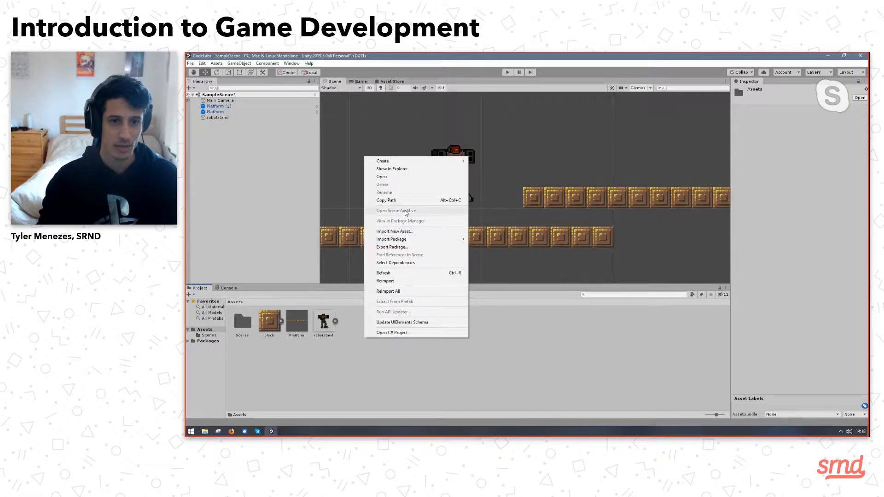
pyautogui.moveTo(434, 161)
pyautogui.click(487, 163)
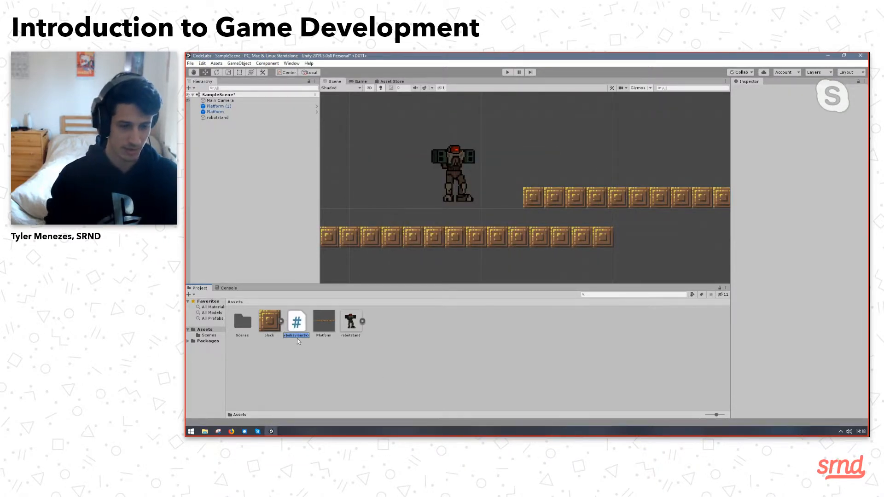
pyautogui.press('Home')
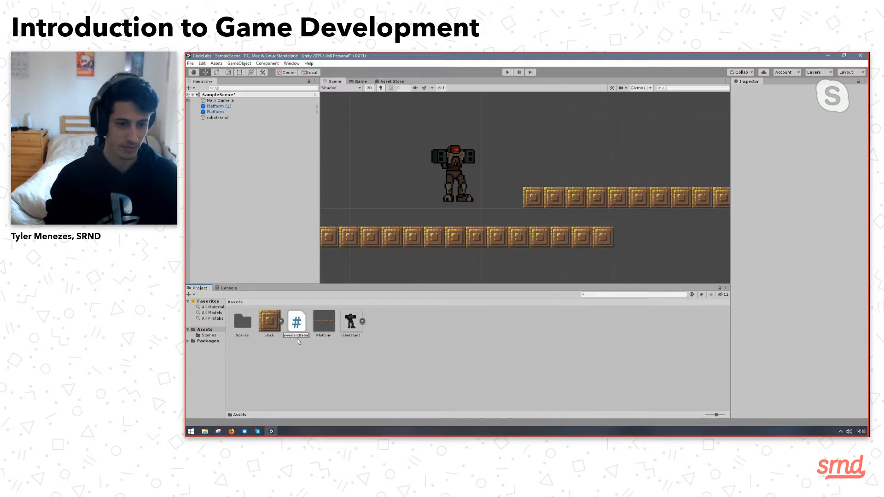
pyautogui.press('Return')
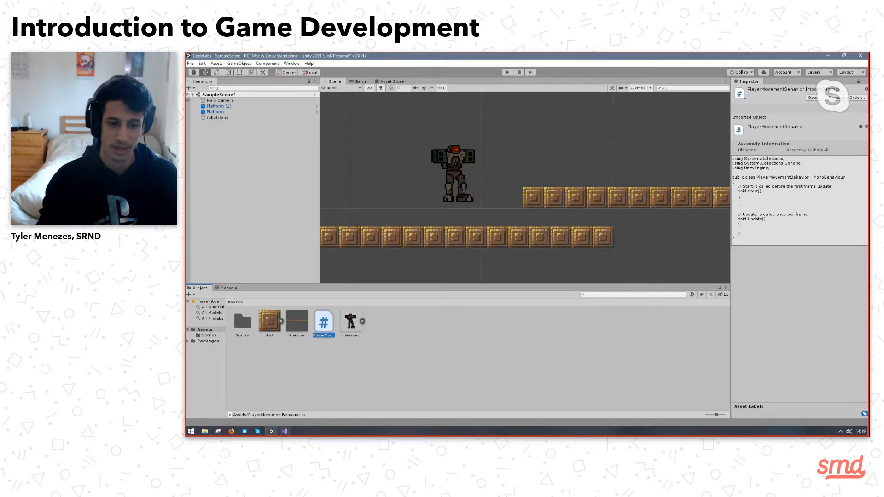
# Switch to Visual Studio, open PlayerMovementBehavior.cs from the project's Assets folder and enlarge the code text.
pyautogui.click(286, 433)
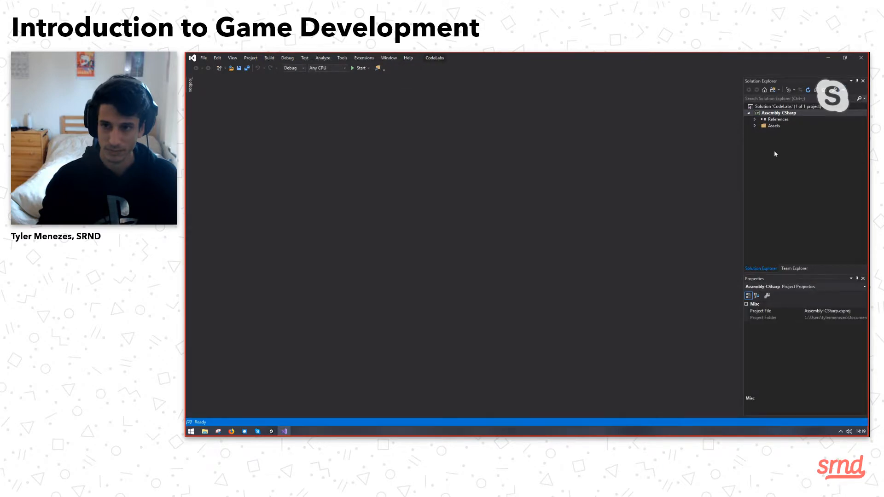
pyautogui.click(755, 125)
pyautogui.click(772, 132)
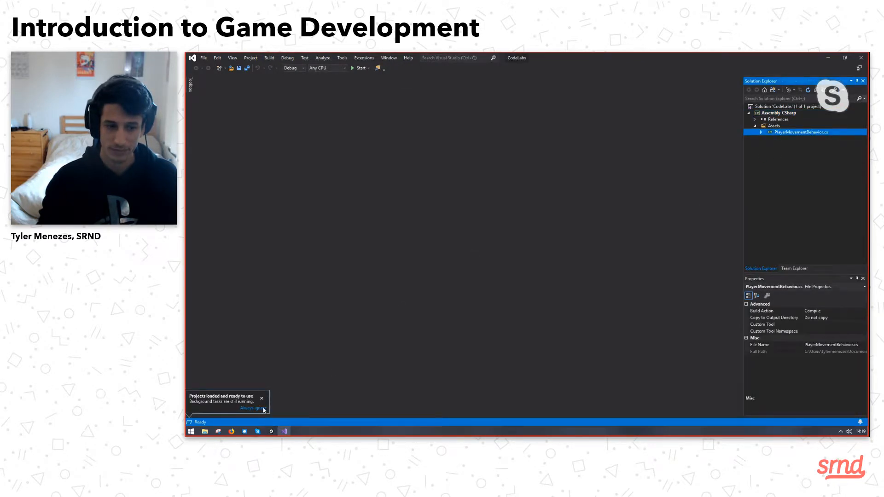
pyautogui.doubleClick(801, 132)
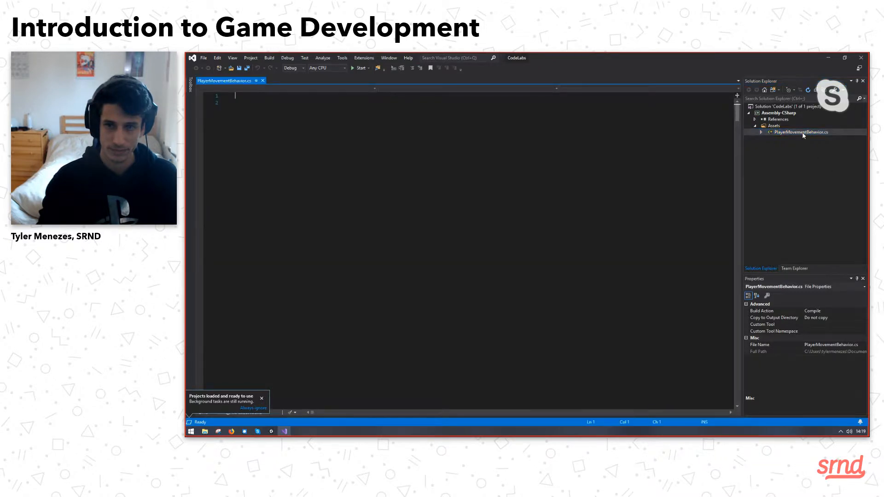
pyautogui.scroll(-1, 316, 203)
pyautogui.click(316, 212)
pyautogui.scroll(1, 315, 211)
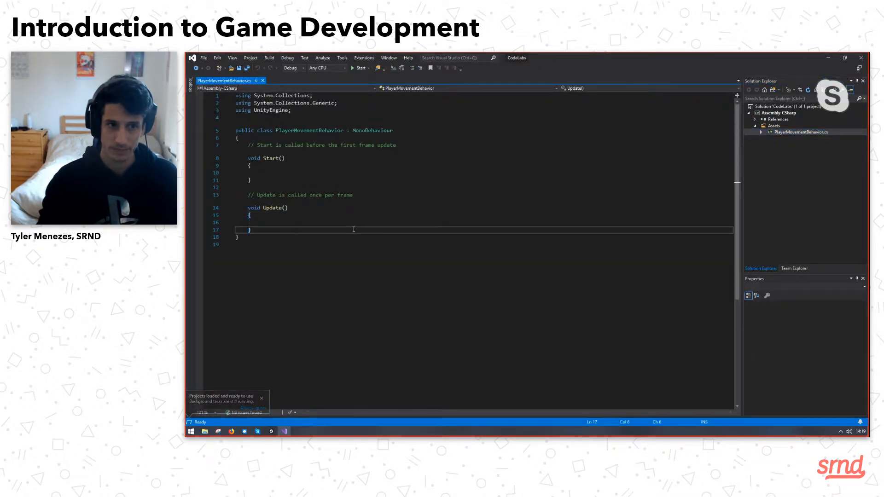
pyautogui.keyDown('ctrl'); pyautogui.scroll(2, 274, 234); pyautogui.keyUp('ctrl')
pyautogui.keyDown('ctrl'); pyautogui.scroll(1, 274, 234); pyautogui.keyUp('ctrl')
pyautogui.click(327, 266)
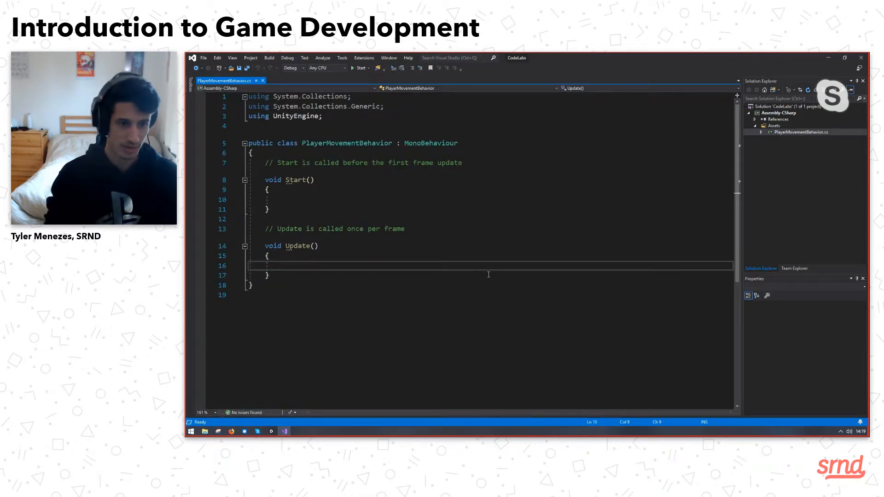
pyautogui.write('Rigid')
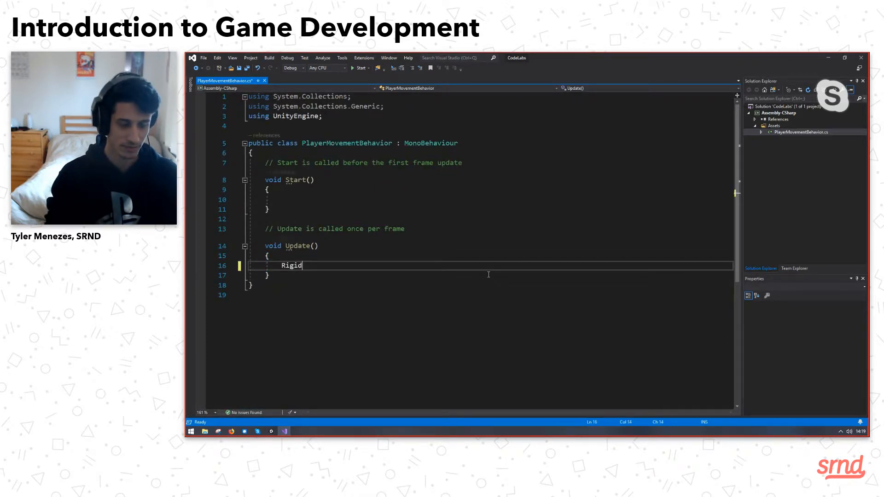
pyautogui.press('BackSpace')
pyautogui.press('BackSpace')
pyautogui.press('BackSpace')
pyautogui.press('BackSpace')
pyautogui.click(436, 236)
pyautogui.click(312, 264)
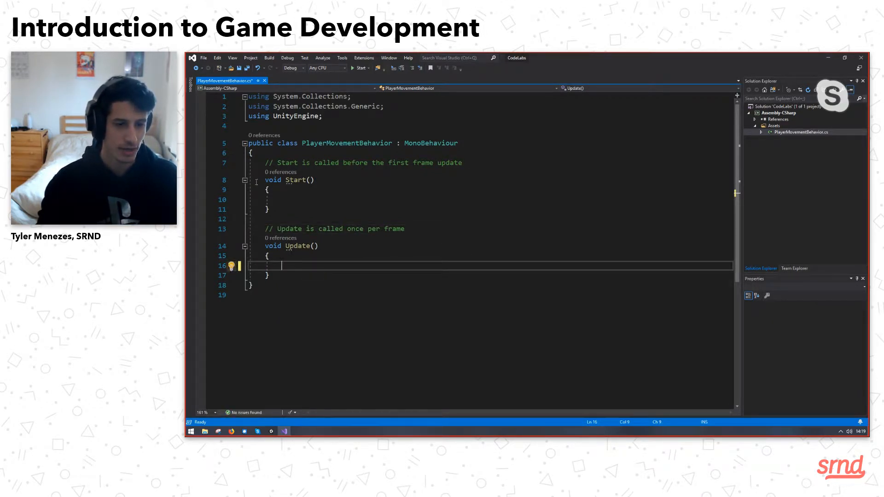
# Examine the script's Start and Update methods and the comments describing when each one is called.
pyautogui.tripleClick(306, 163)
pyautogui.click(299, 219)
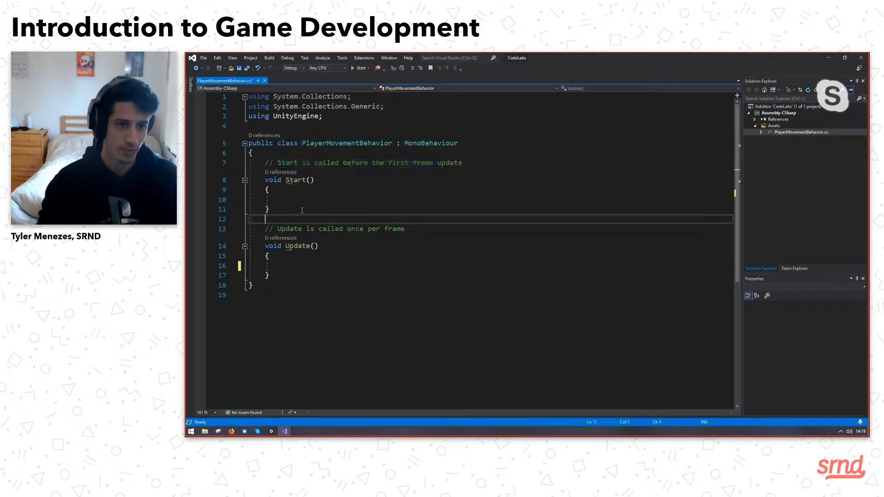
pyautogui.tripleClick(297, 182)
pyautogui.click(328, 228)
pyautogui.doubleClick(308, 210)
pyautogui.tripleClick(296, 248)
pyautogui.click(321, 274)
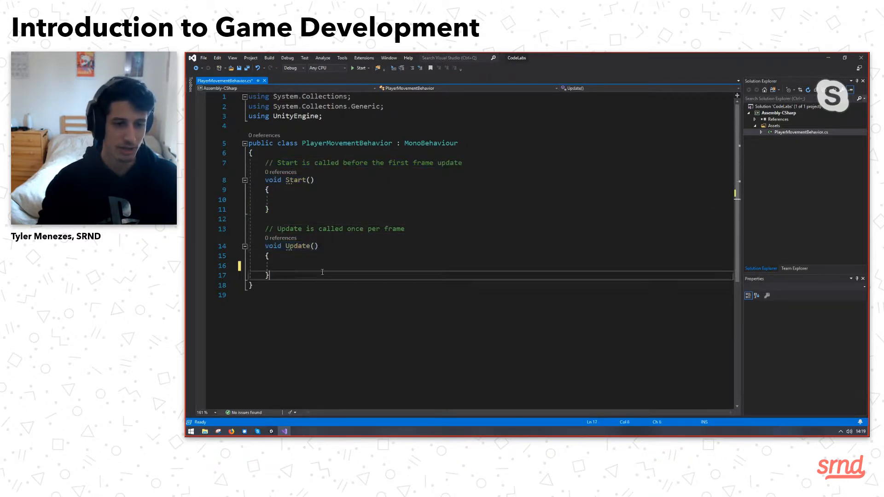
pyautogui.moveTo(313, 285); pyautogui.dragTo(283, 228)
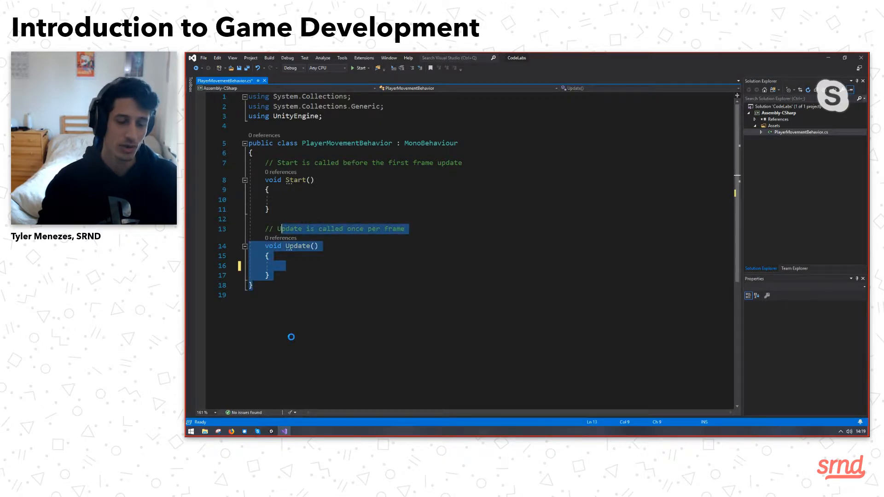
pyautogui.click(322, 309)
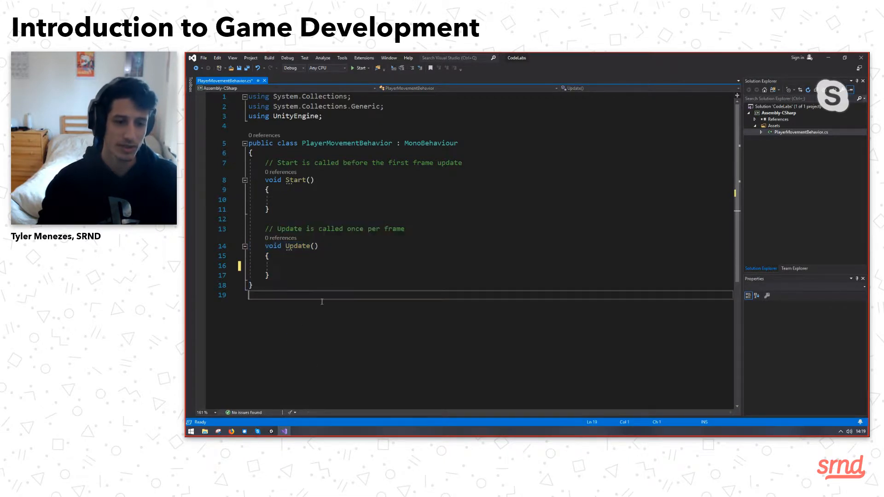
# Switch to Unity, run the game to watch the robot on the platforms, and glance back at the script.
pyautogui.click(270, 431)
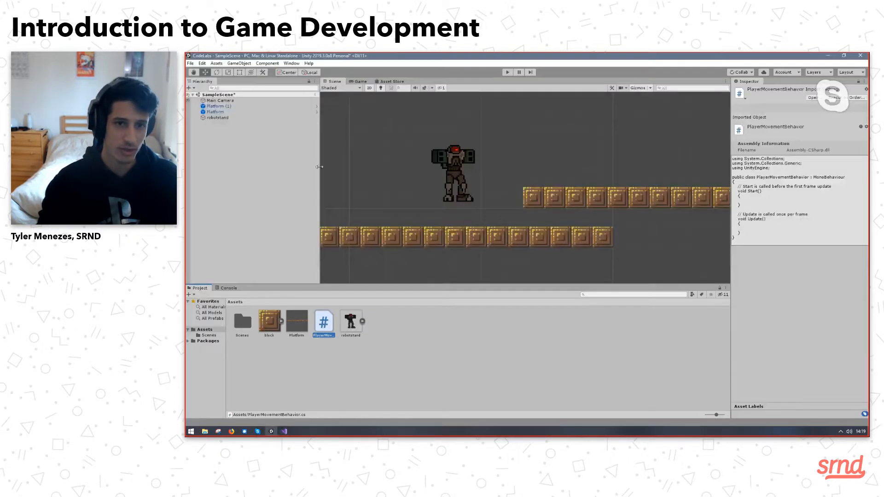
pyautogui.click(507, 72)
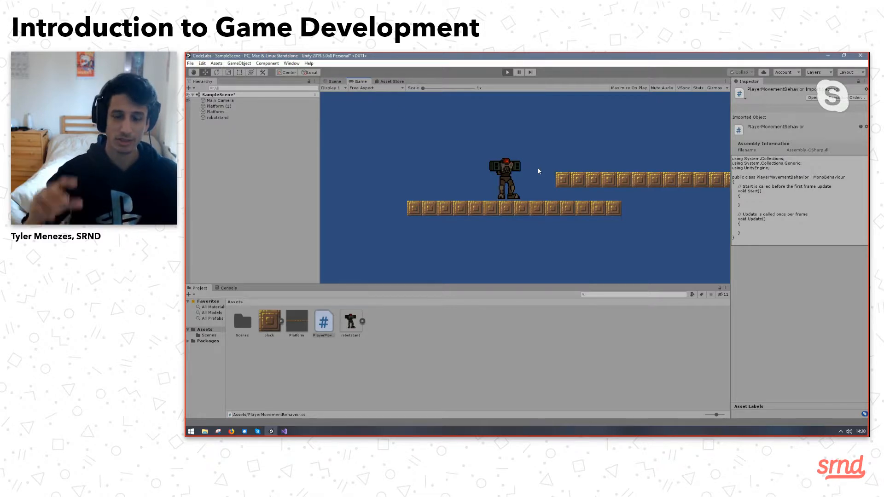
pyautogui.click(284, 431)
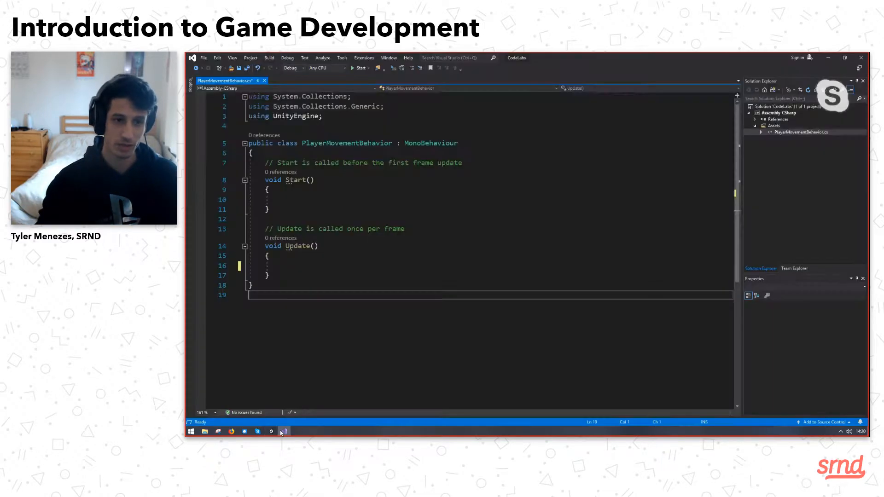
pyautogui.click(272, 432)
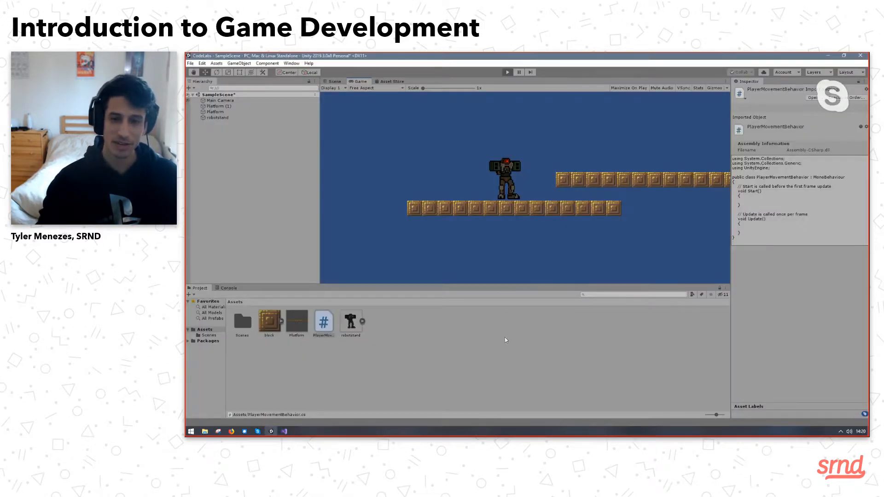